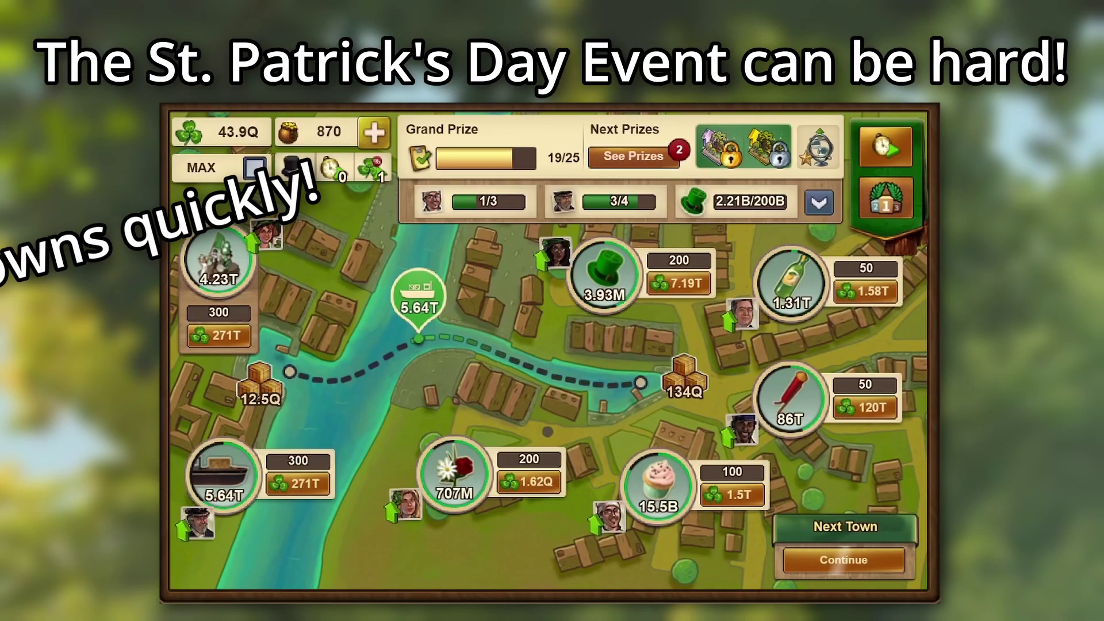
Continue from the current St. Patrick's event town to the next town, then view the Interface sheet.
{"action": "left_click", "coordinate": [846, 567]}
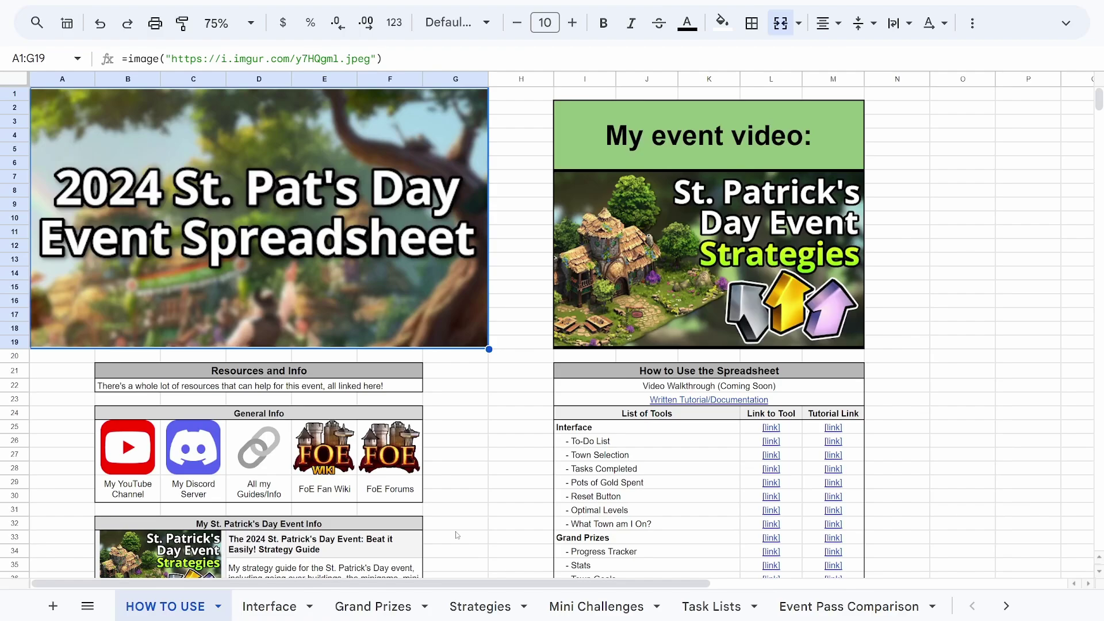
{"action": "left_click", "coordinate": [270, 606]}
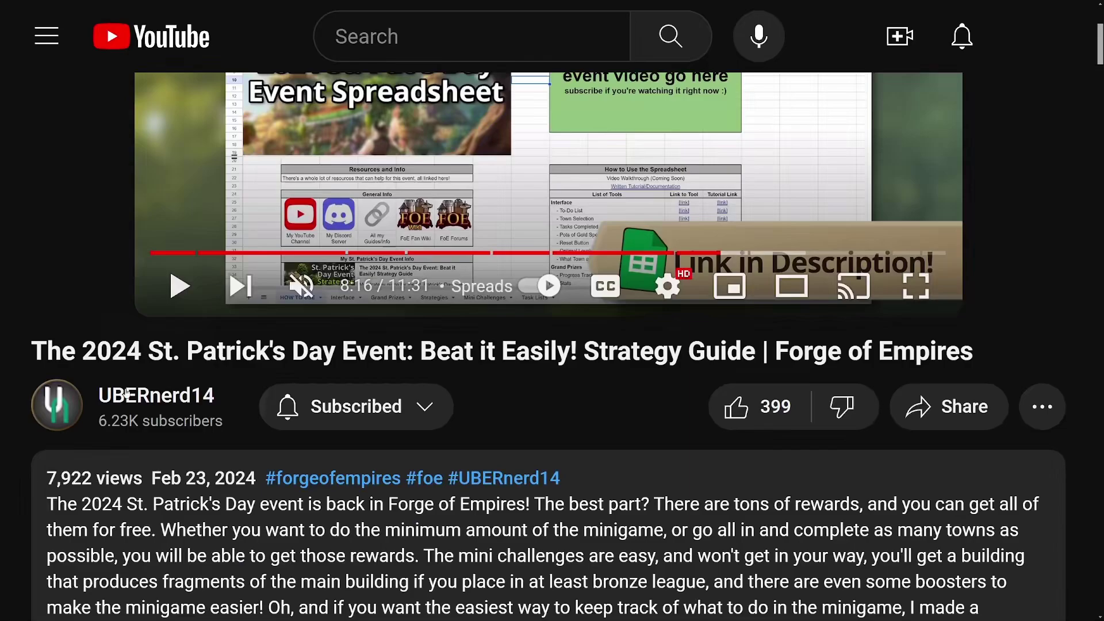
Like the St. Patrick's Day strategy guide video and scroll down to its description.
{"action": "left_click", "coordinate": [730, 399]}
{"action": "scroll", "coordinate": [638, 419], "scroll_direction": "down", "scroll_amount": 3}
{"action": "scroll", "coordinate": [575, 420], "scroll_direction": "down", "scroll_amount": 2}
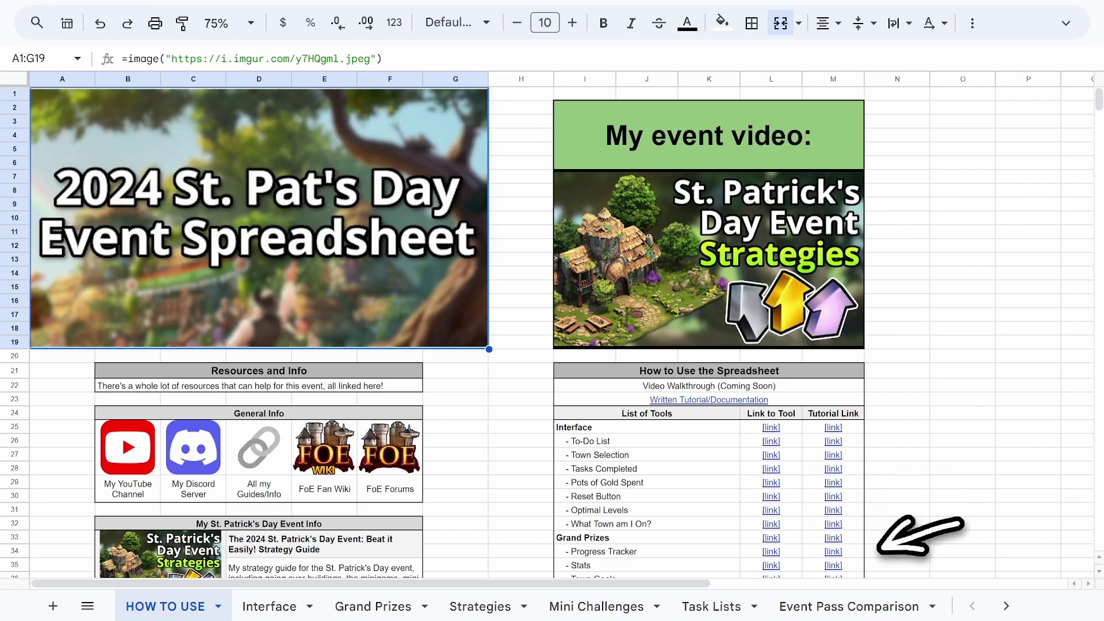
On the Interface sheet, tick the Buy Hat Factory task in the To-Do List.
{"action": "left_click", "coordinate": [289, 615]}
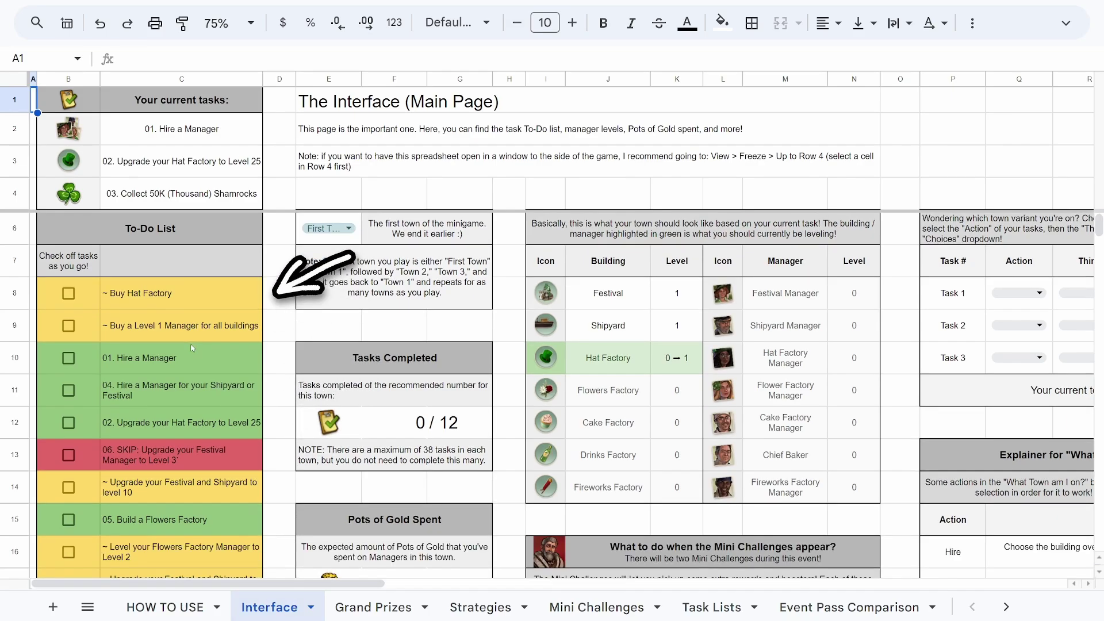
{"action": "scroll", "coordinate": [364, 397], "scroll_direction": "down", "scroll_amount": 5}
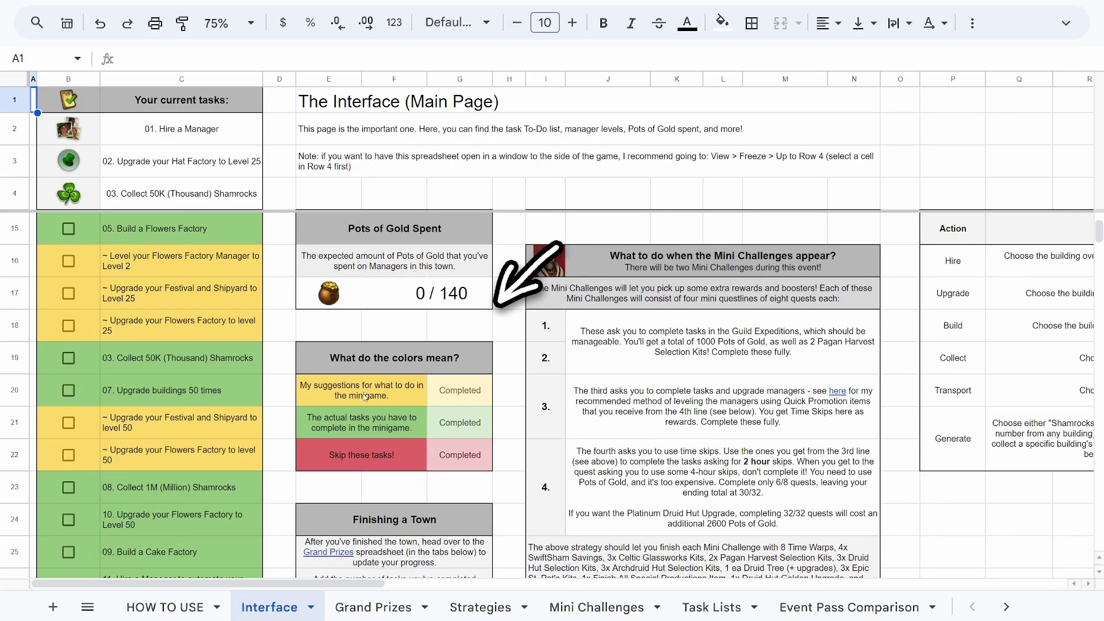
{"action": "scroll", "coordinate": [364, 396], "scroll_direction": "down", "scroll_amount": 5}
{"action": "left_click", "coordinate": [394, 519]}
{"action": "scroll", "coordinate": [607, 454], "scroll_direction": "up", "scroll_amount": 2}
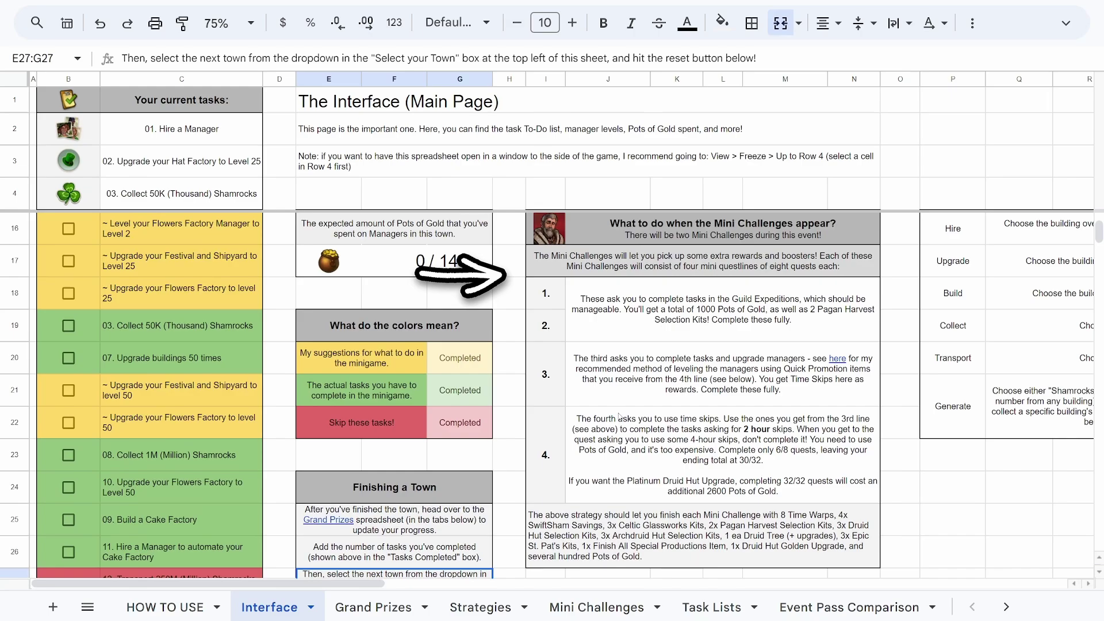
{"action": "scroll", "coordinate": [175, 238], "scroll_direction": "up", "scroll_amount": 5}
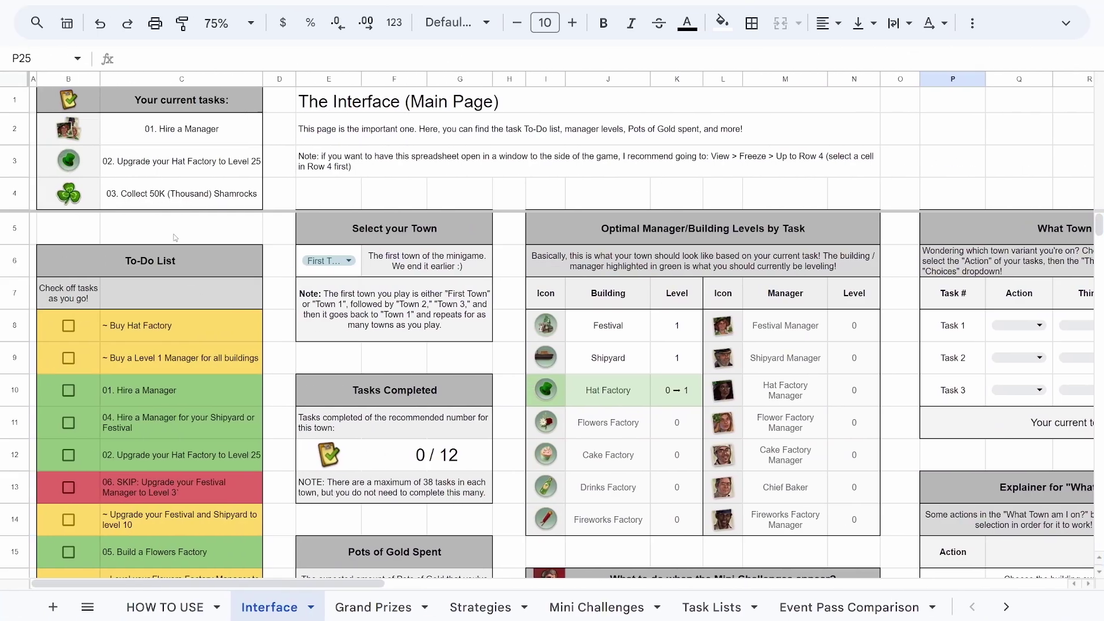
{"action": "left_click_drag", "start_coordinate": [130, 105], "coordinate": [115, 477]}
{"action": "left_click", "coordinate": [115, 261]}
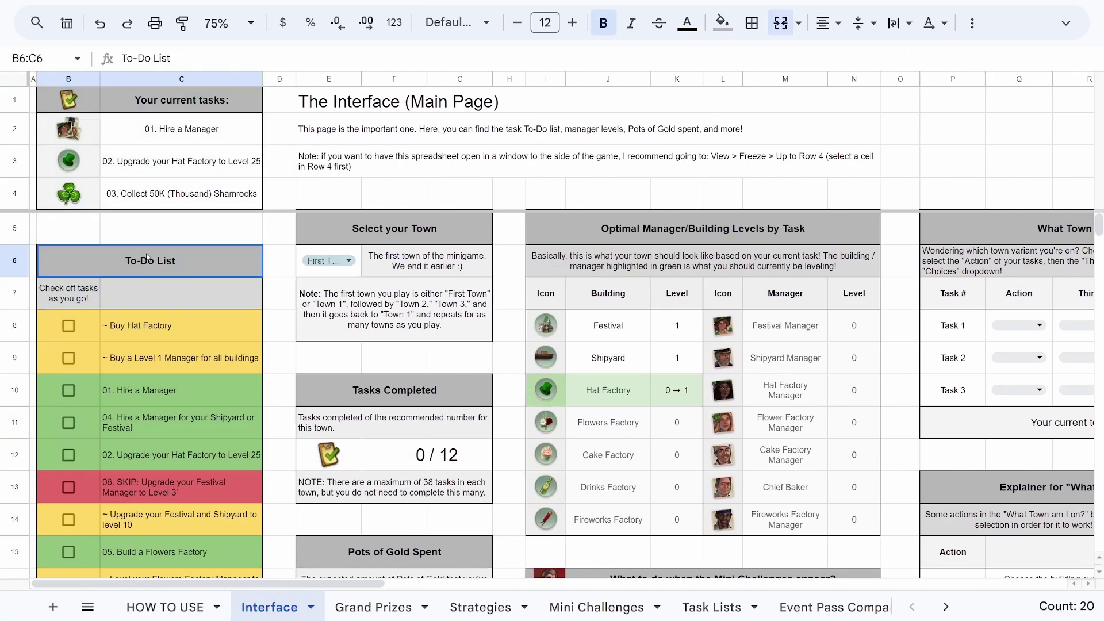
{"action": "left_click", "coordinate": [68, 326]}
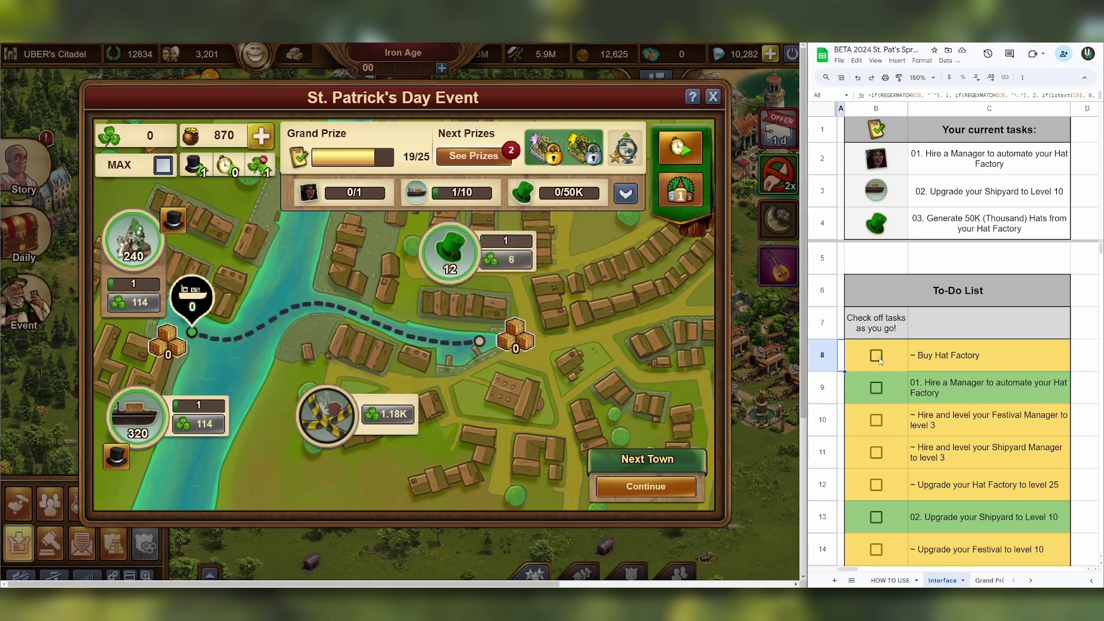
Open the Hat Factory manager's details and tick a finished task in the to-do list.
{"action": "left_click", "coordinate": [450, 253]}
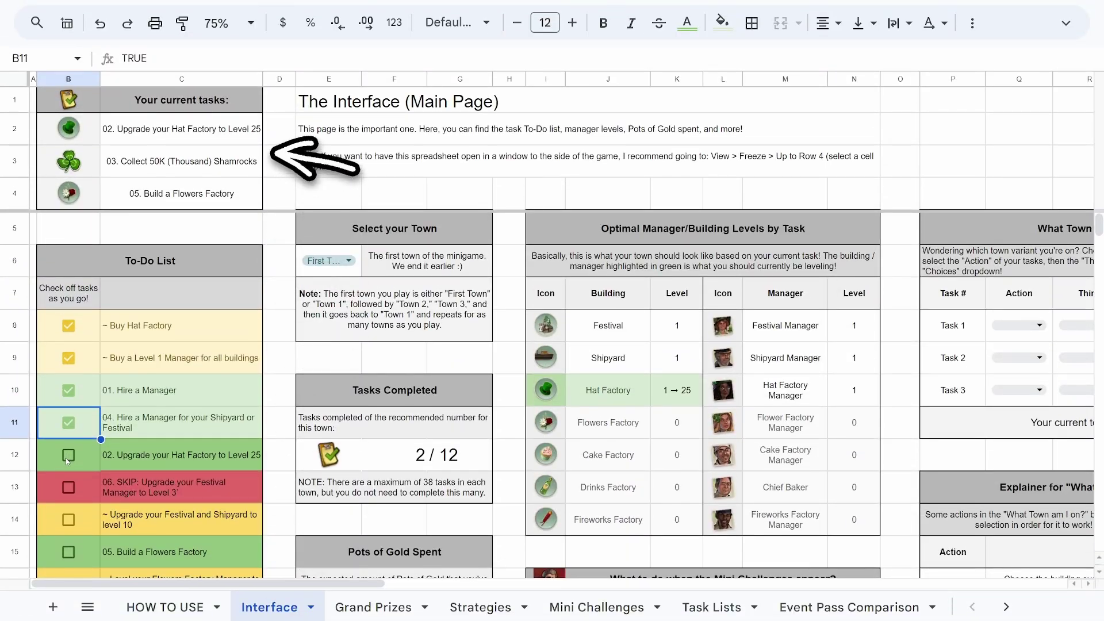
{"action": "left_click", "coordinate": [68, 447]}
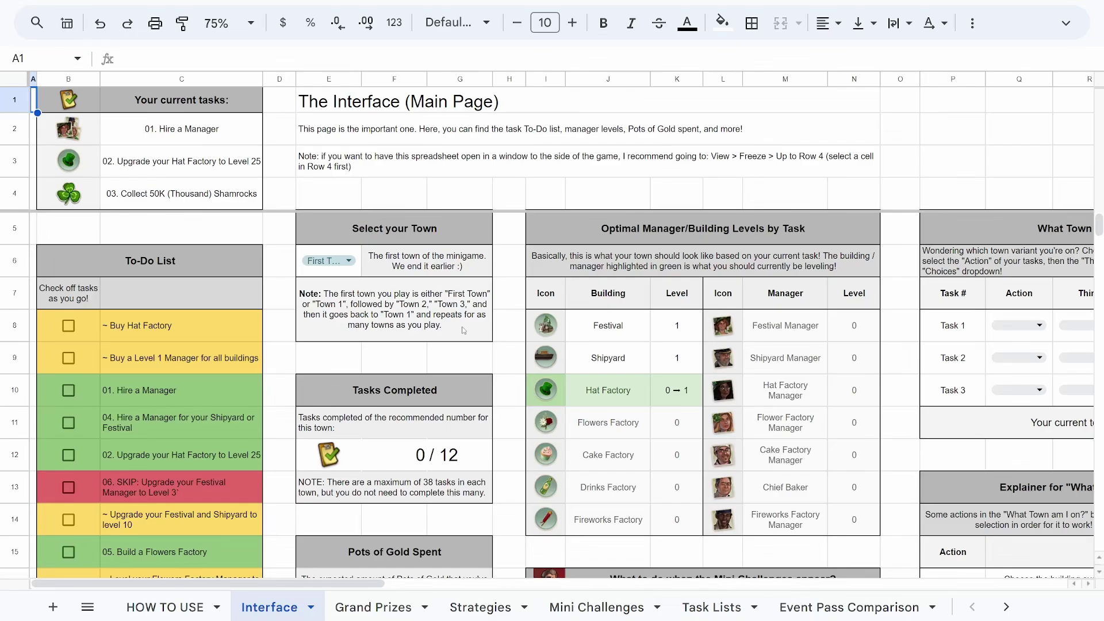
Cycle the current town through Town 1 and Town 2 to Town 3, showing 0/32 tasks.
{"action": "left_click", "coordinate": [327, 274]}
{"action": "left_click", "coordinate": [326, 320]}
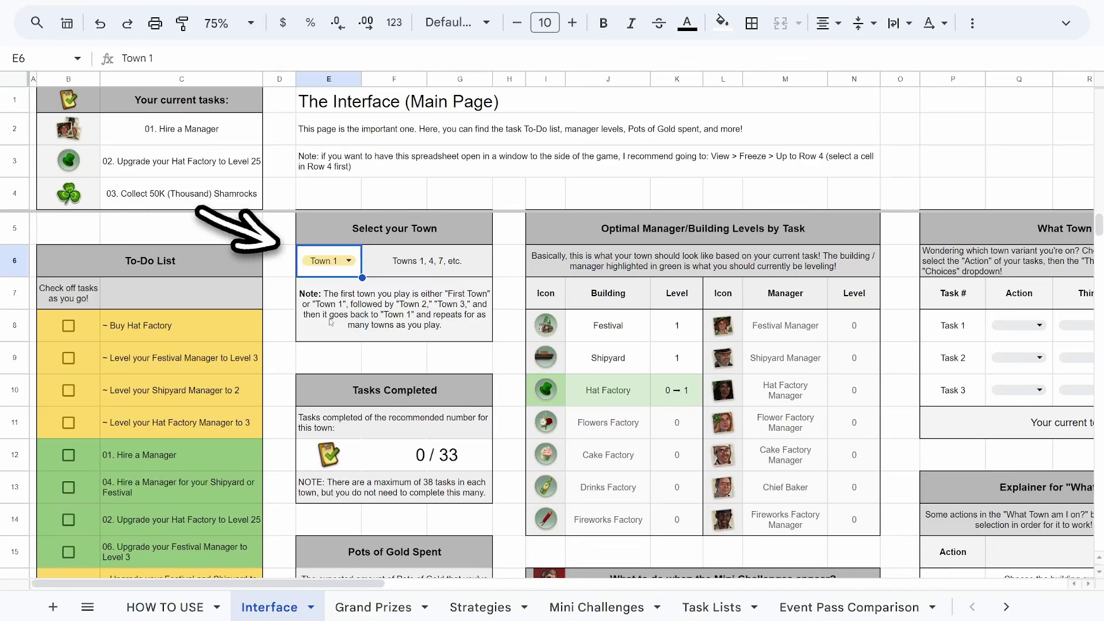
{"action": "left_click", "coordinate": [337, 262]}
{"action": "left_click", "coordinate": [325, 348]}
{"action": "left_click", "coordinate": [332, 265]}
{"action": "left_click", "coordinate": [326, 376]}
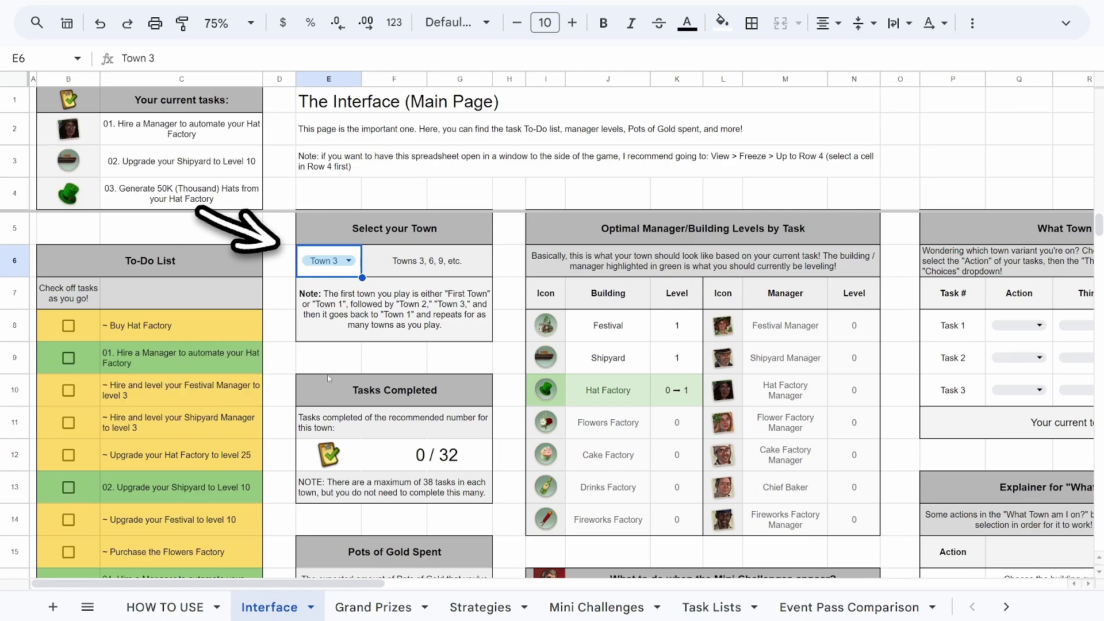
{"action": "left_click", "coordinate": [339, 262]}
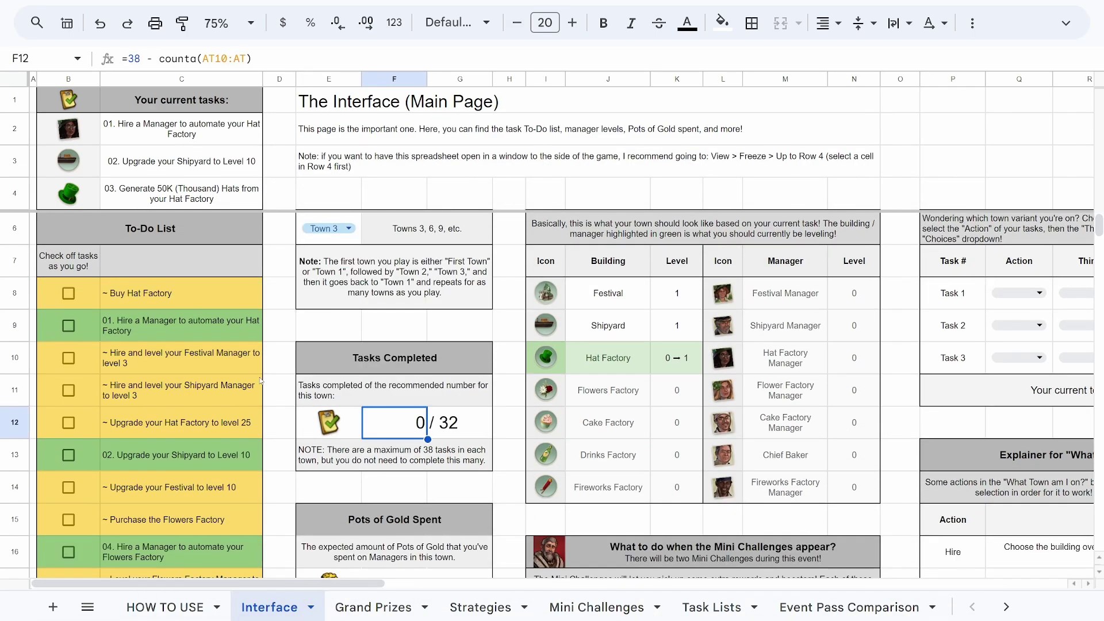
Tick, then untick, the Hat Factory manager, Shipyard level 10 and Flowers Factory manager tasks.
{"action": "left_click", "coordinate": [68, 325]}
{"action": "left_click", "coordinate": [68, 453]}
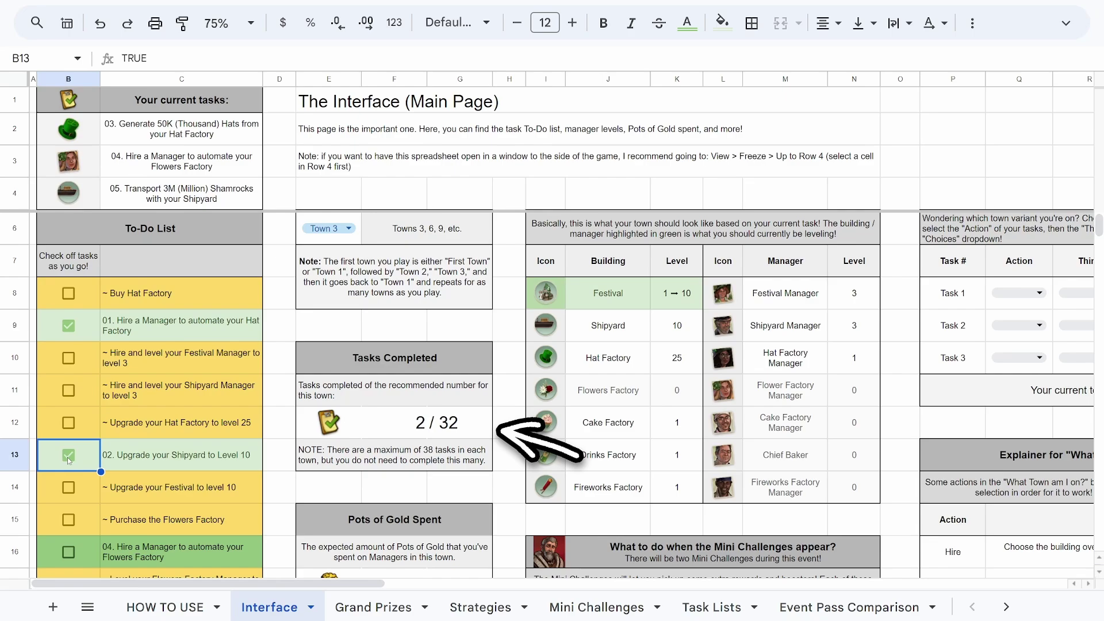
{"action": "left_click", "coordinate": [70, 553]}
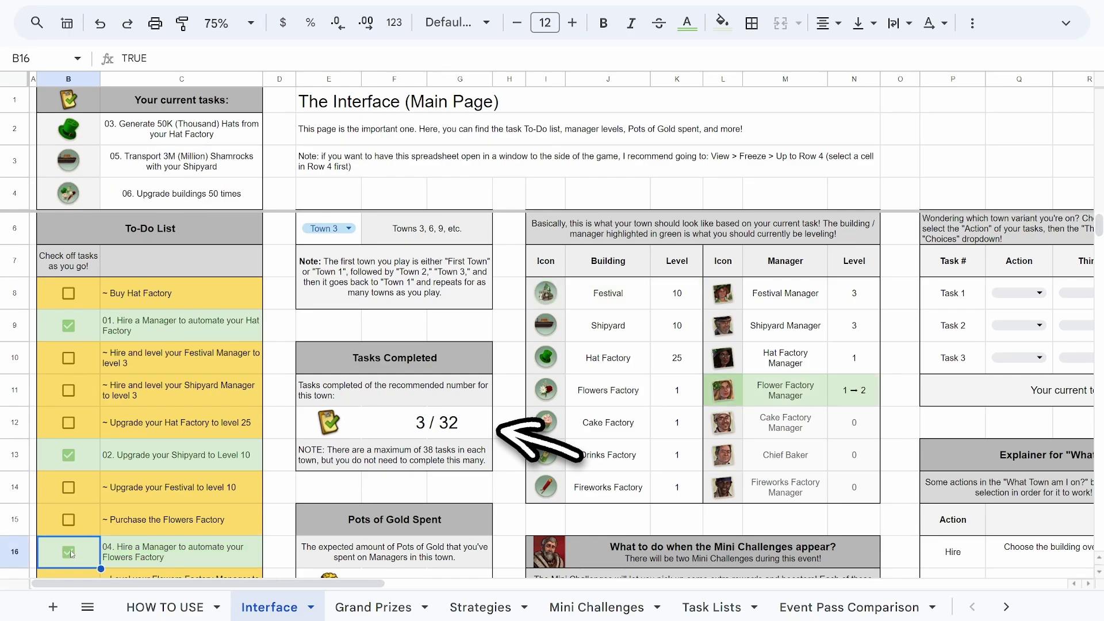
{"action": "left_click", "coordinate": [70, 553]}
{"action": "left_click", "coordinate": [69, 455]}
{"action": "left_click", "coordinate": [69, 327]}
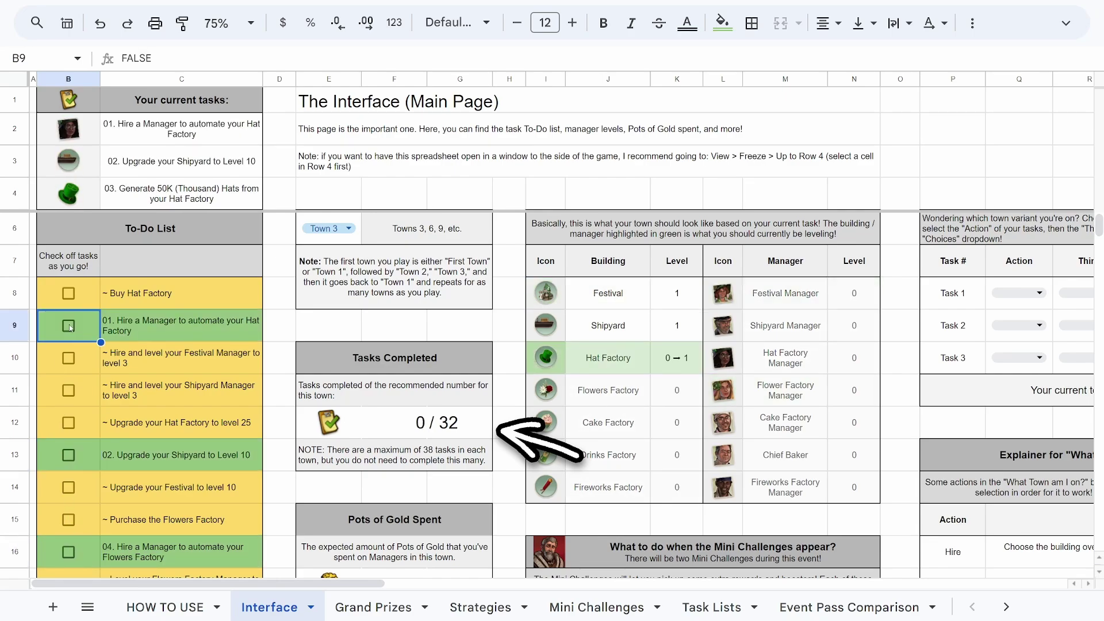
Tick Buy Hat Factory, Hat Factory manager, Festival Manager 3, Shipyard Manager 3 and Hat Factory 25.
{"action": "scroll", "coordinate": [89, 366], "scroll_direction": "down", "scroll_amount": 2}
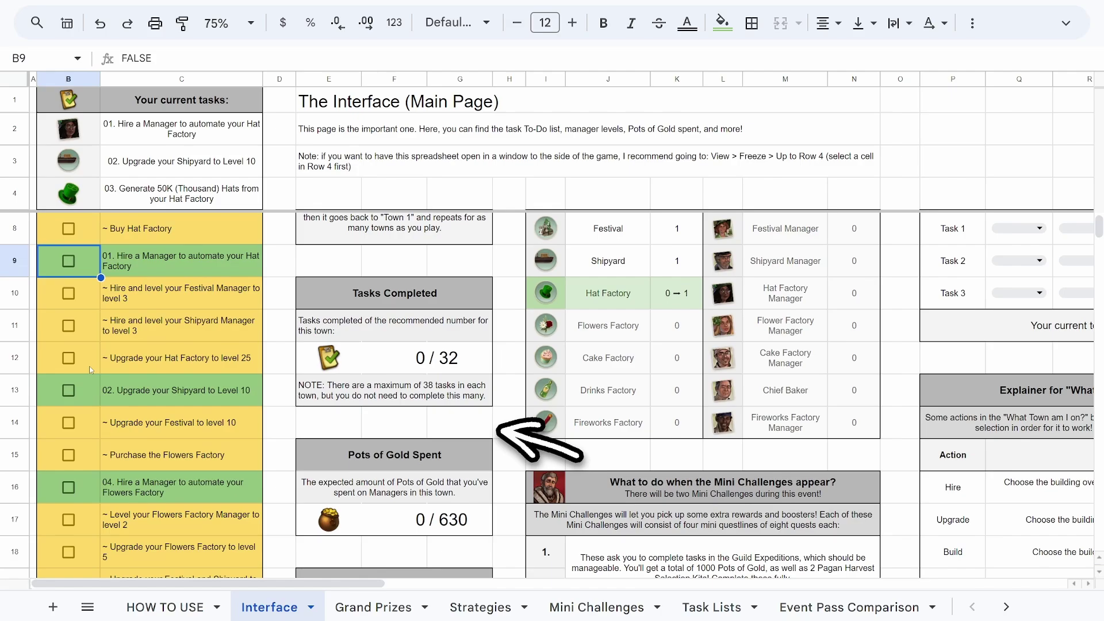
{"action": "scroll", "coordinate": [88, 366], "scroll_direction": "down", "scroll_amount": 2}
{"action": "scroll", "coordinate": [90, 385], "scroll_direction": "down", "scroll_amount": 1}
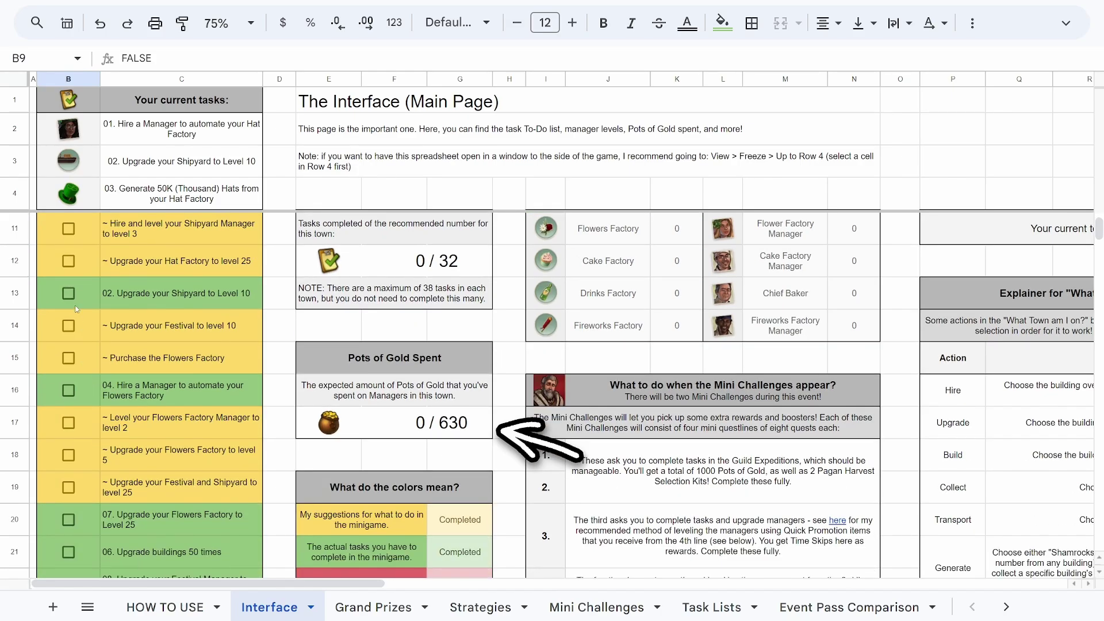
{"action": "scroll", "coordinate": [70, 298], "scroll_direction": "up", "scroll_amount": 2}
{"action": "scroll", "coordinate": [70, 298], "scroll_direction": "up", "scroll_amount": 1}
{"action": "left_click", "coordinate": [69, 228]}
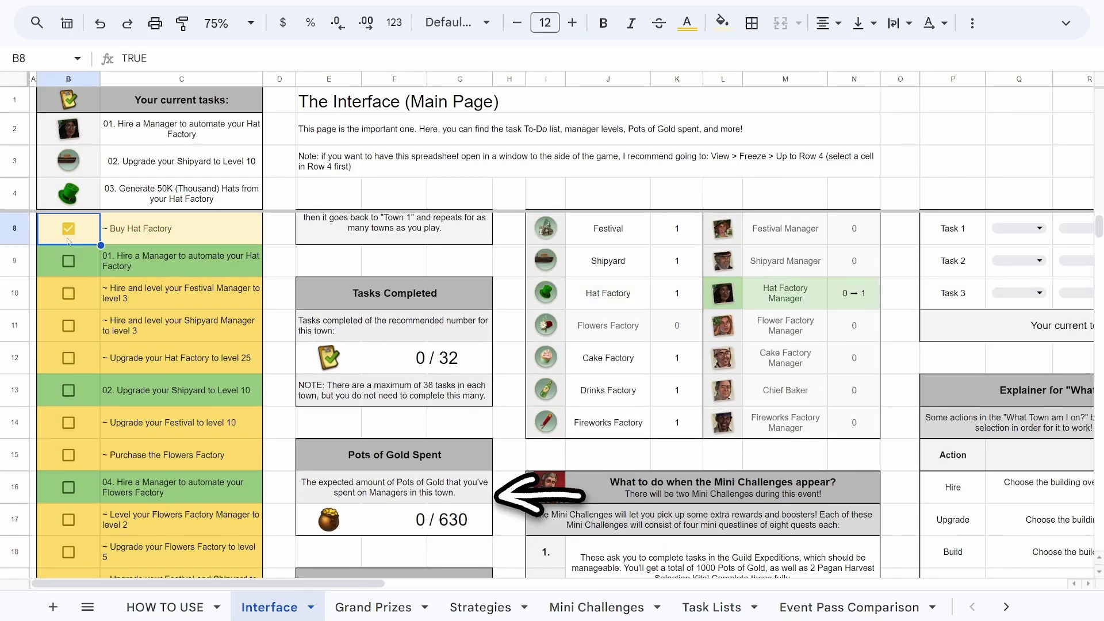
{"action": "left_click", "coordinate": [68, 260]}
{"action": "left_click", "coordinate": [69, 292]}
{"action": "left_click", "coordinate": [68, 326]}
{"action": "left_click", "coordinate": [69, 358]}
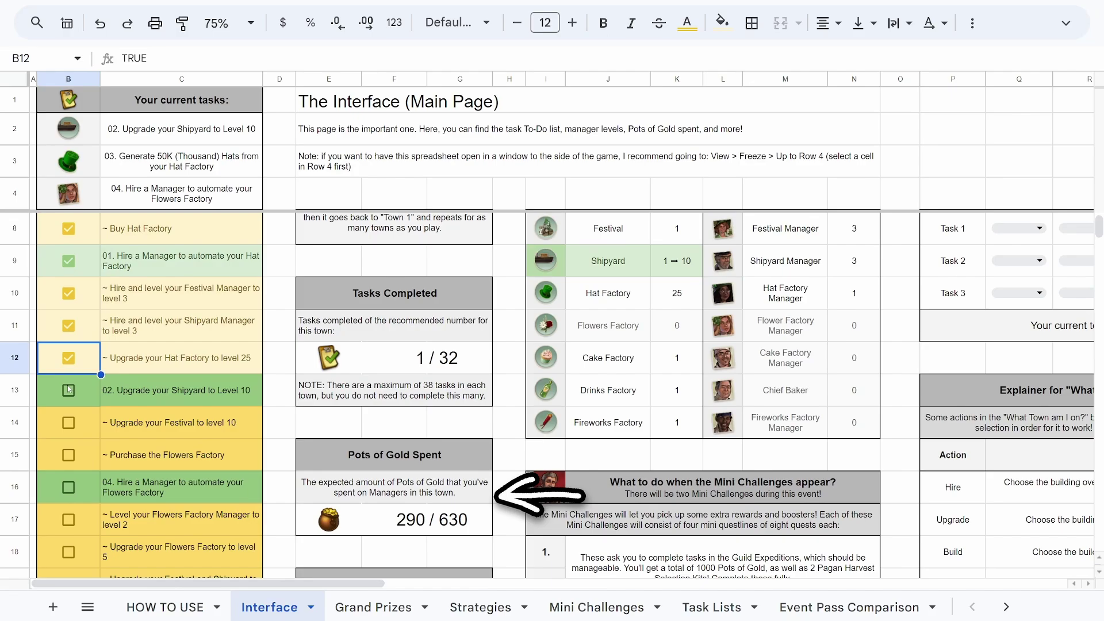
Tick the Shipyard level 10 task, then reset the To-Do List with the F31 checkbox.
{"action": "left_click", "coordinate": [68, 390]}
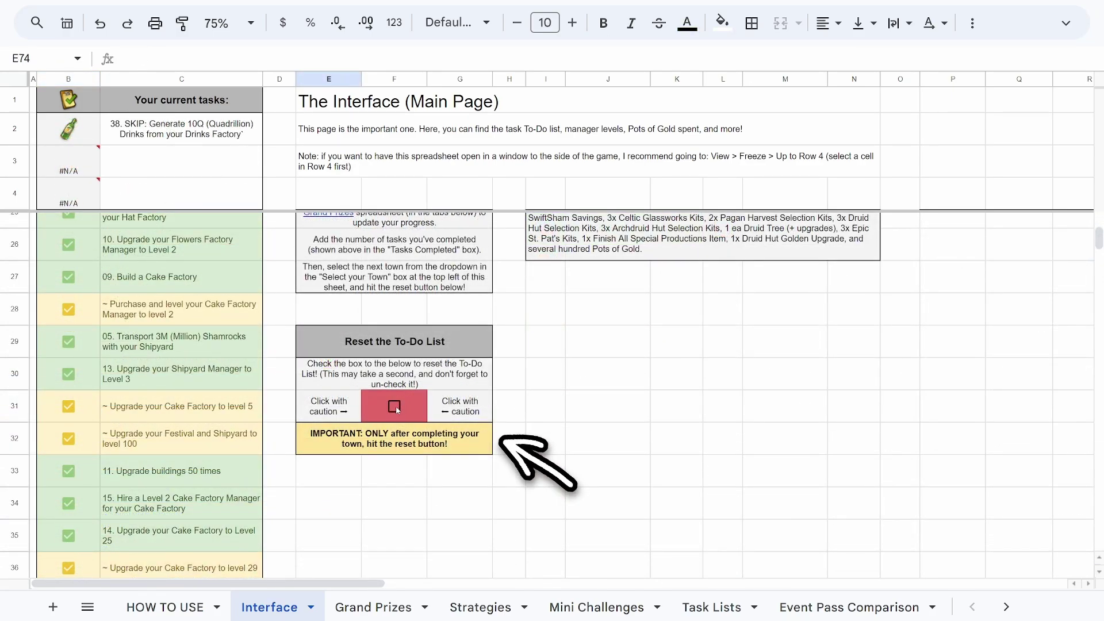
{"action": "left_click", "coordinate": [394, 407]}
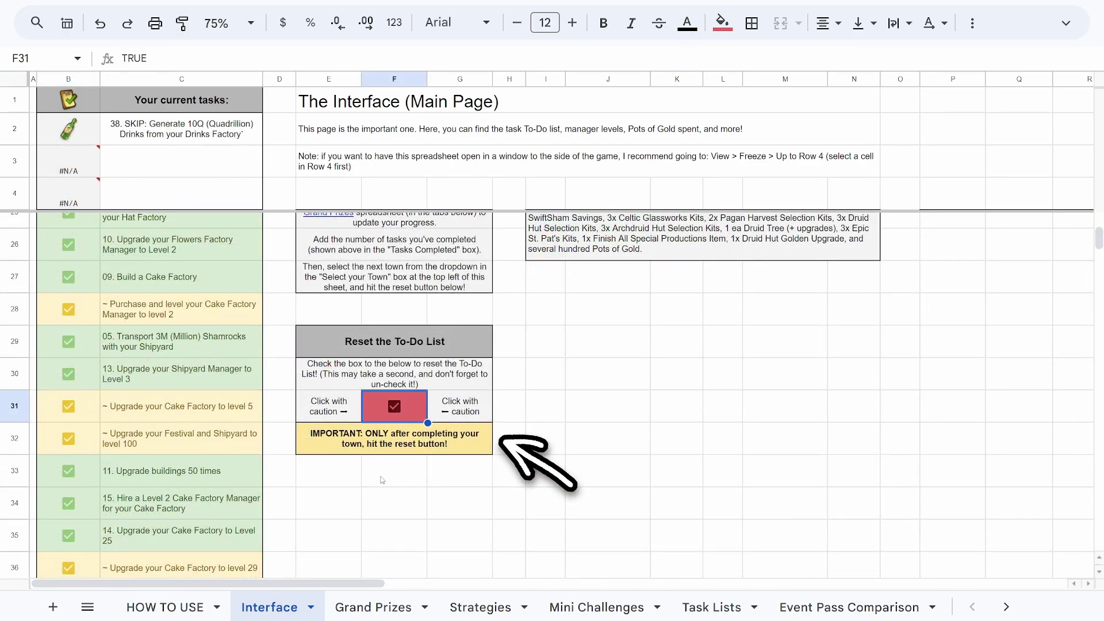
{"action": "left_click", "coordinate": [382, 509]}
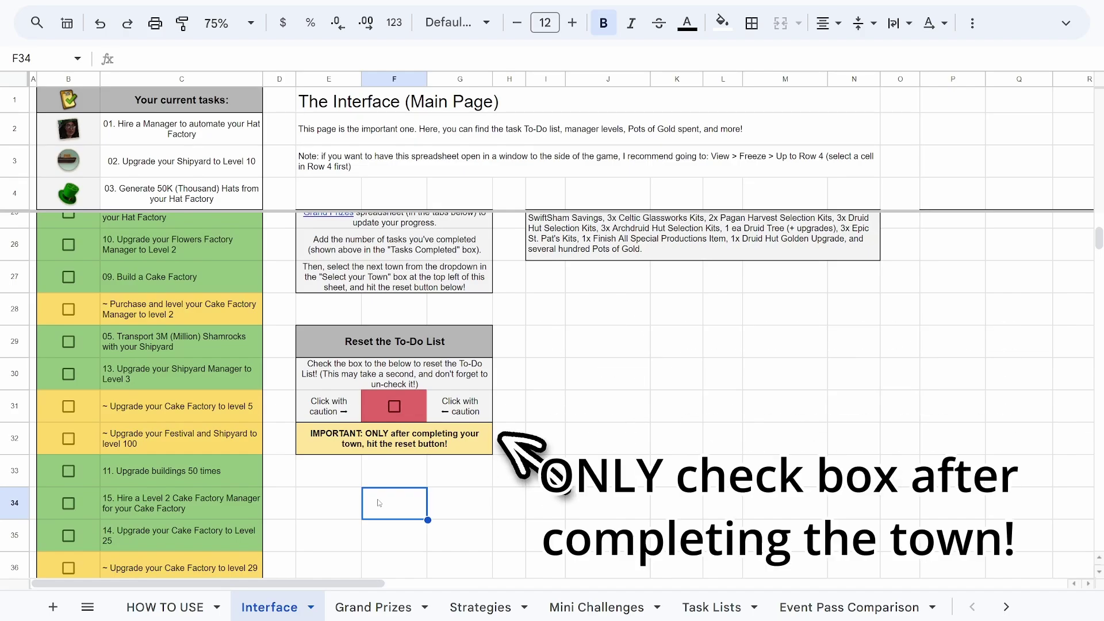
Tick the eight tasks from Buy Hat Factory through Festival level 10 to Purchase the Flowers Factory.
{"action": "scroll", "coordinate": [379, 495], "scroll_direction": "up", "scroll_amount": 5}
{"action": "scroll", "coordinate": [377, 477], "scroll_direction": "up", "scroll_amount": 5}
{"action": "scroll", "coordinate": [376, 460], "scroll_direction": "up", "scroll_amount": 5}
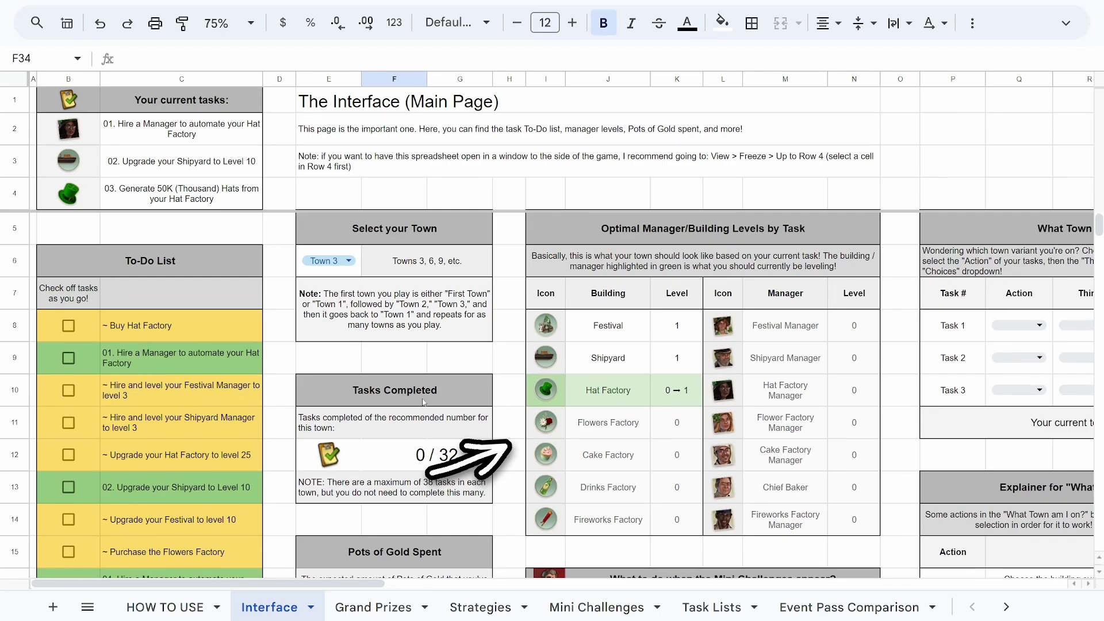
{"action": "left_click", "coordinate": [69, 325]}
{"action": "left_click", "coordinate": [68, 357]}
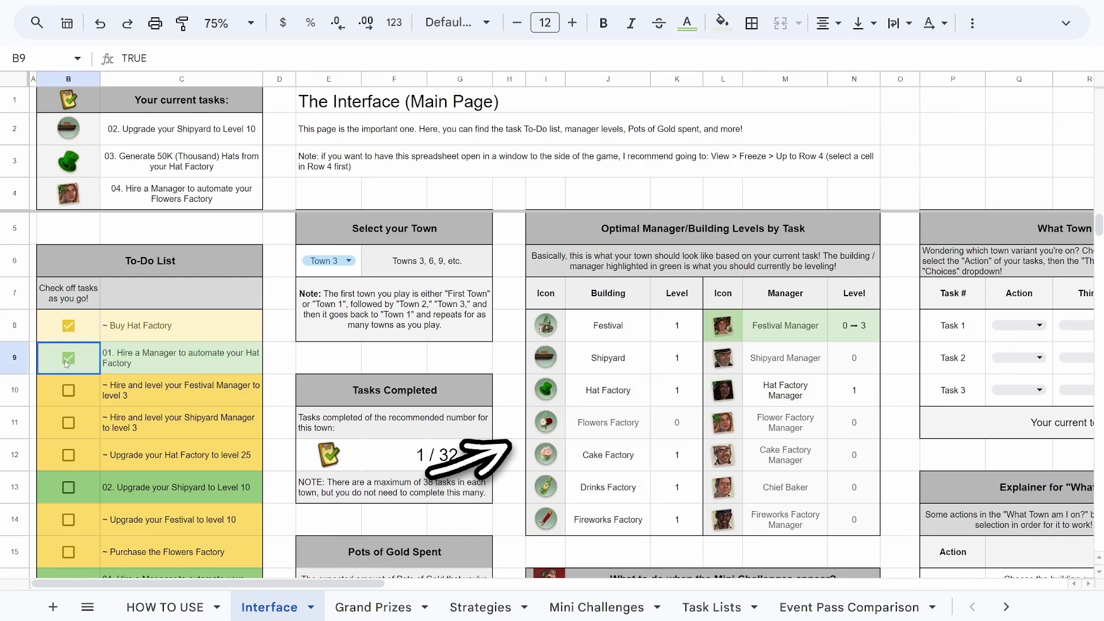
{"action": "left_click", "coordinate": [66, 391]}
{"action": "left_click", "coordinate": [69, 423]}
{"action": "left_click", "coordinate": [68, 455]}
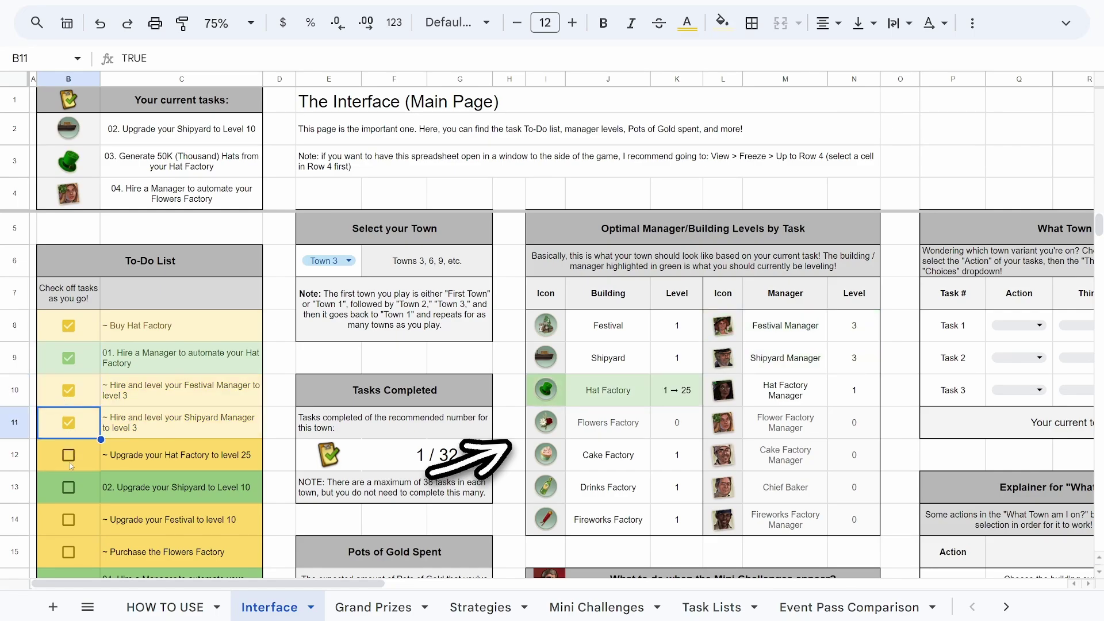
{"action": "left_click", "coordinate": [70, 488]}
{"action": "left_click", "coordinate": [68, 520]}
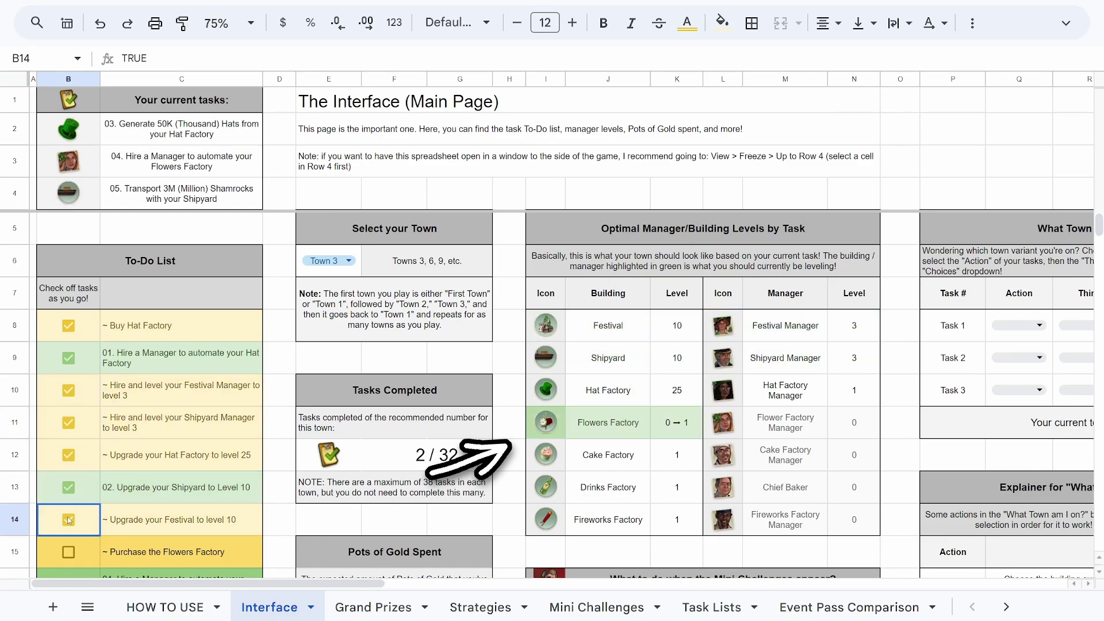
{"action": "left_click", "coordinate": [69, 552]}
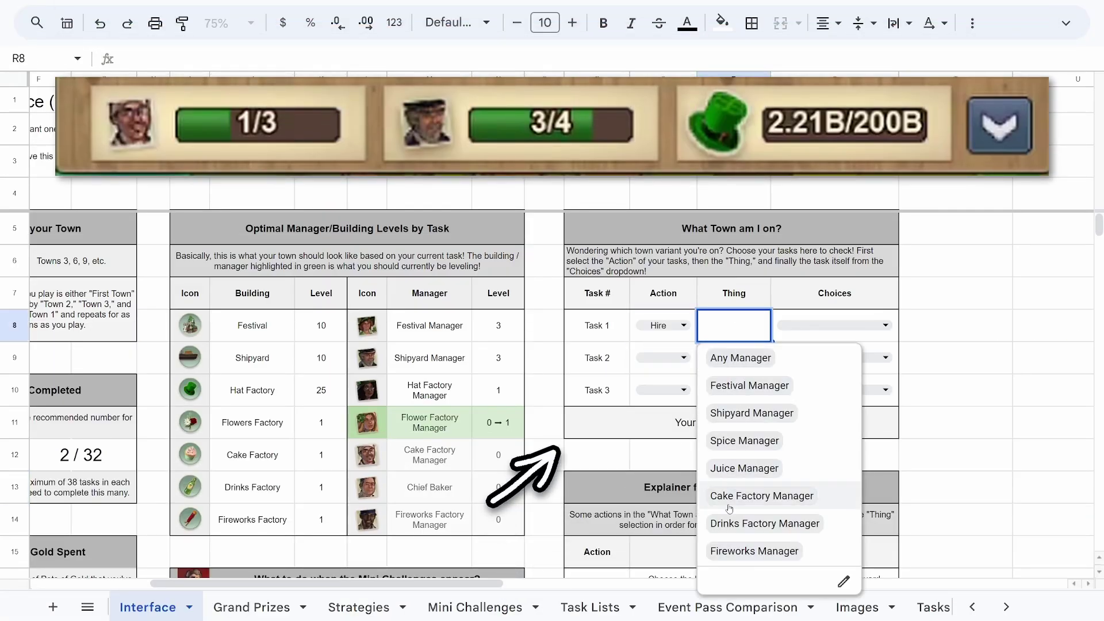
Set Task 1's choice, Task 2 to Upgrade Shipyard Manager, and Task 3 to Generate Hat Factory.
{"action": "left_click", "coordinate": [729, 508]}
{"action": "left_click", "coordinate": [663, 357]}
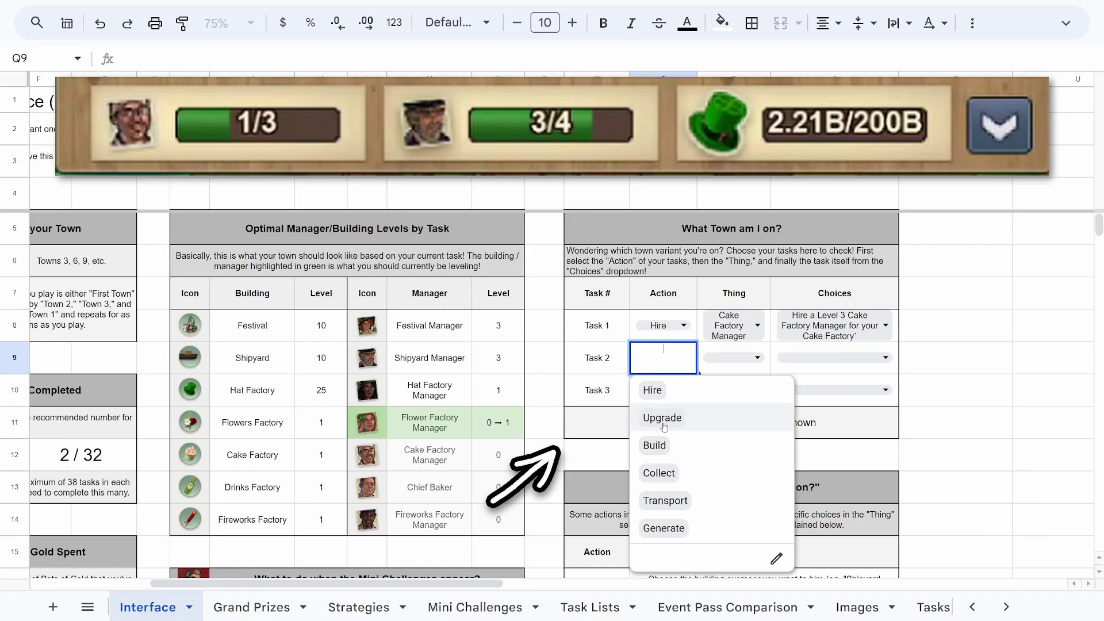
{"action": "left_click", "coordinate": [660, 416]}
{"action": "left_click", "coordinate": [733, 358]}
{"action": "left_click", "coordinate": [751, 530]}
{"action": "left_click", "coordinate": [649, 391]}
{"action": "left_click", "coordinate": [661, 503]}
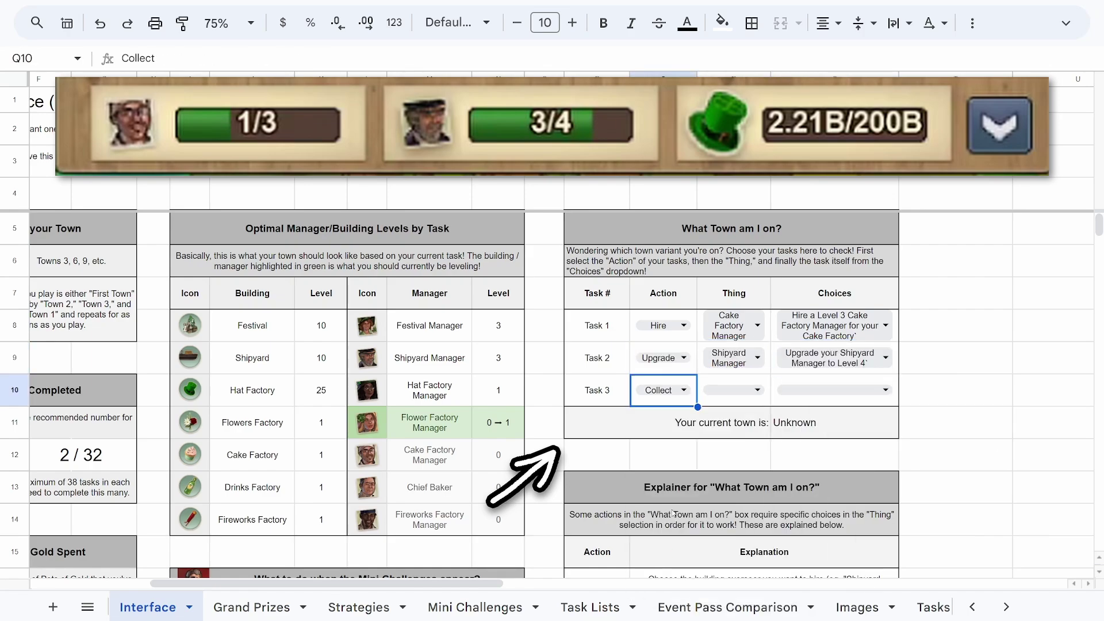
{"action": "left_click", "coordinate": [661, 390]}
{"action": "left_click", "coordinate": [661, 559]}
{"action": "left_click", "coordinate": [834, 389]}
{"action": "left_click", "coordinate": [823, 424]}
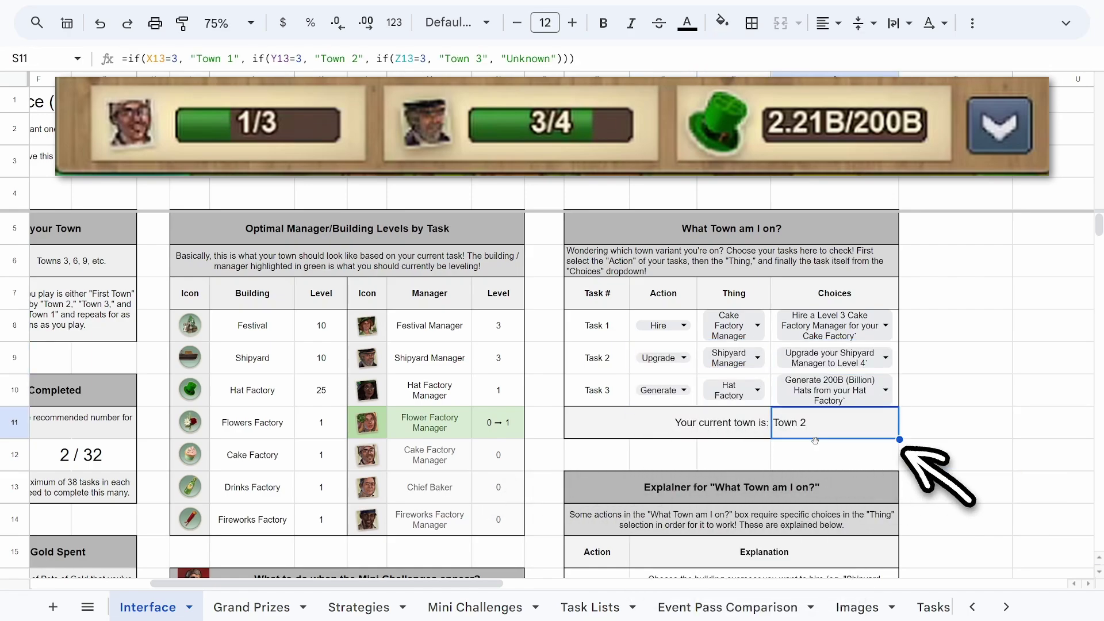
Select Town 2 as the chosen town and switch to the Grand Prizes sheet.
{"action": "scroll", "coordinate": [361, 410], "scroll_direction": "left", "scroll_amount": 3}
{"action": "scroll", "coordinate": [363, 409], "scroll_direction": "left", "scroll_amount": 3}
{"action": "left_click", "coordinate": [199, 256]}
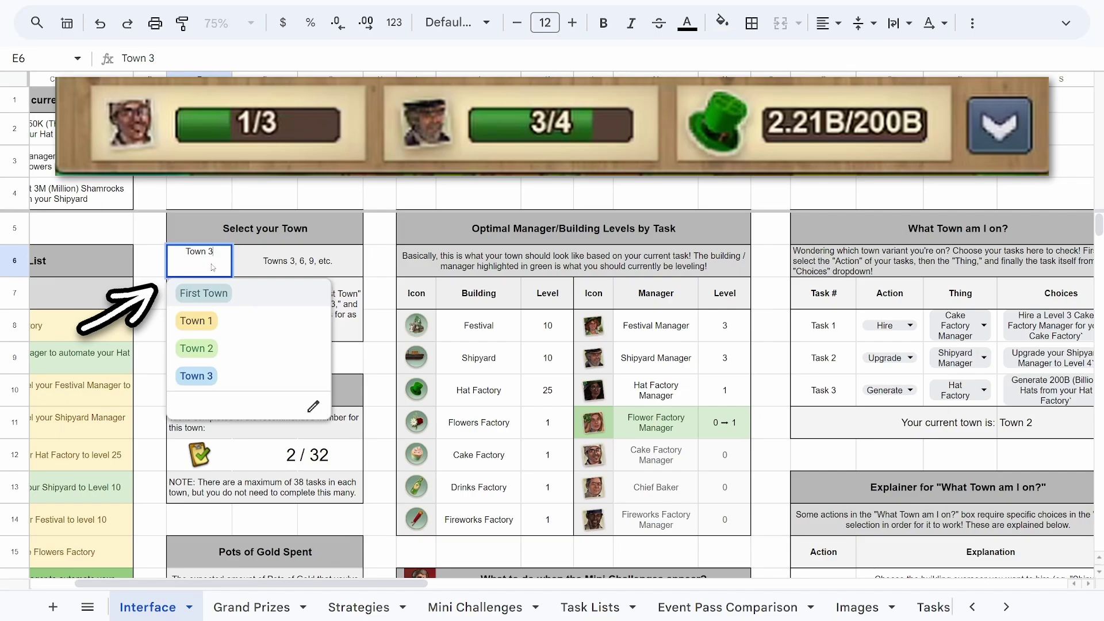
{"action": "left_click", "coordinate": [196, 348]}
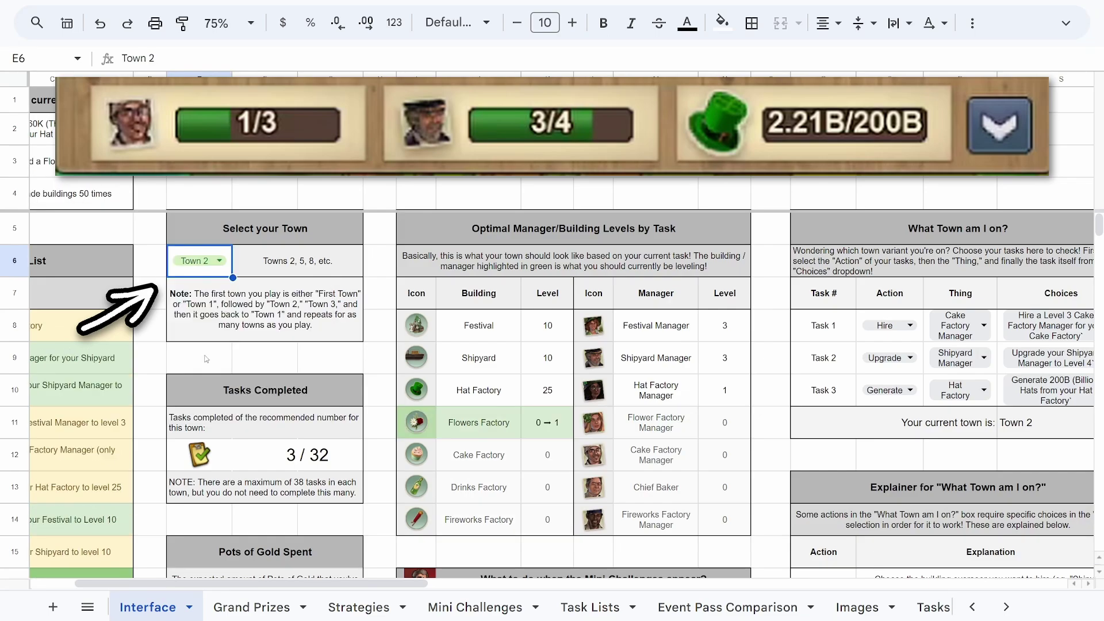
{"action": "left_click", "coordinate": [244, 607]}
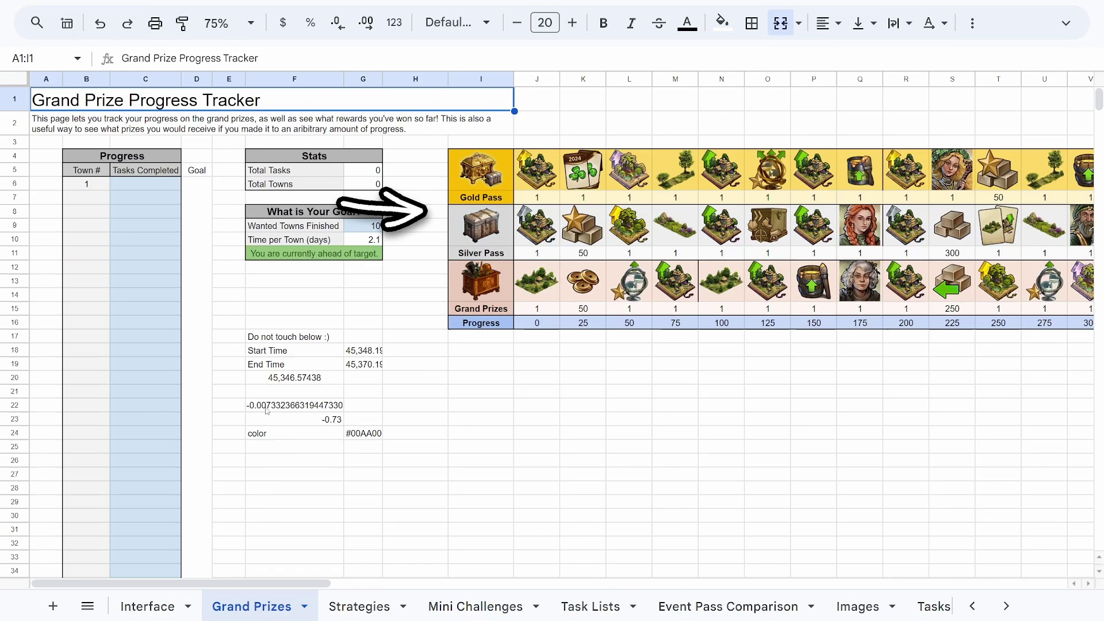
Enter tasks completed for towns 1–3 in column C: 12, 32 and 32.
{"action": "left_click", "coordinate": [133, 185]}
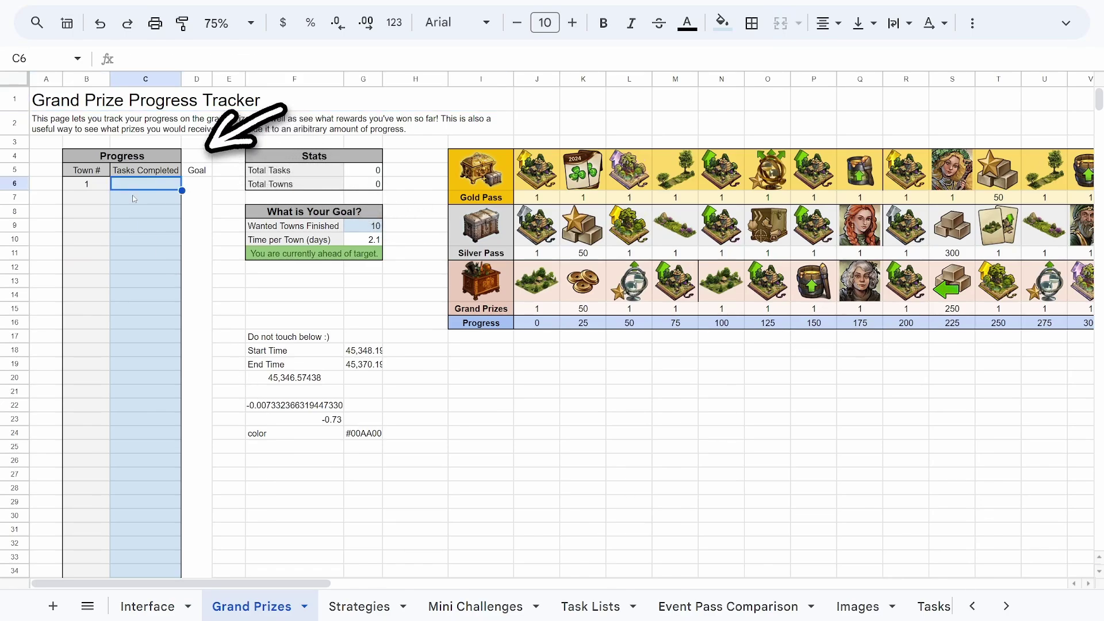
{"action": "type", "text": "12"}
{"action": "key", "text": "Return"}
{"action": "type", "text": "33"}
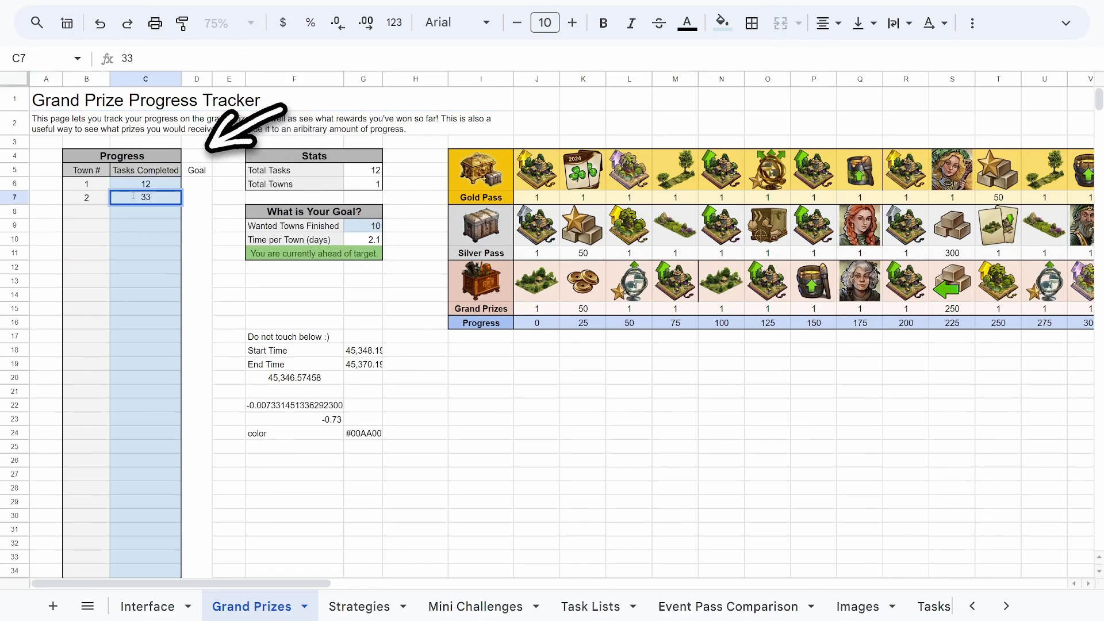
{"action": "key", "text": "BackSpace"}
{"action": "type", "text": "2"}
{"action": "key", "text": "Return"}
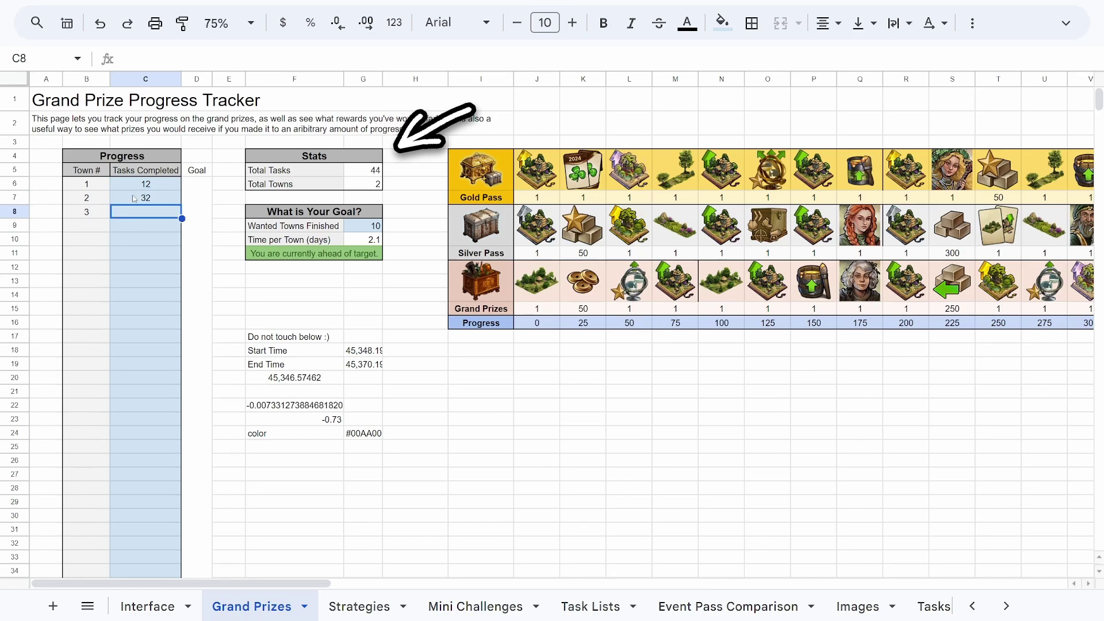
{"action": "type", "text": "32"}
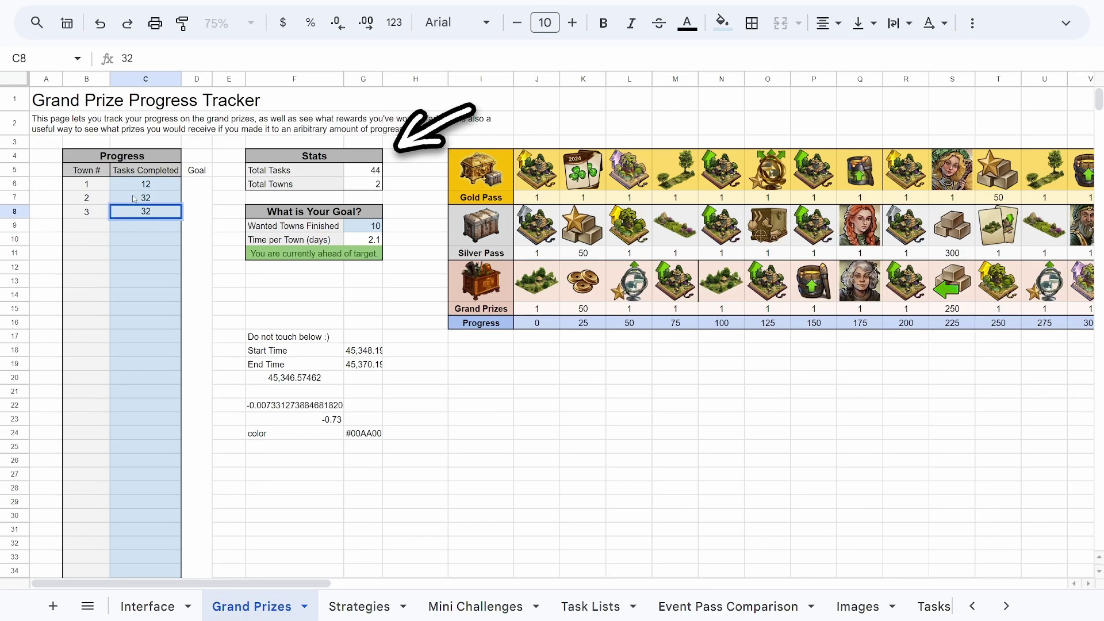
{"action": "key", "text": "Return"}
Enter tasks completed for towns 4–7: 33, 32, 33 and 32, totaling 206.
{"action": "type", "text": "3"}
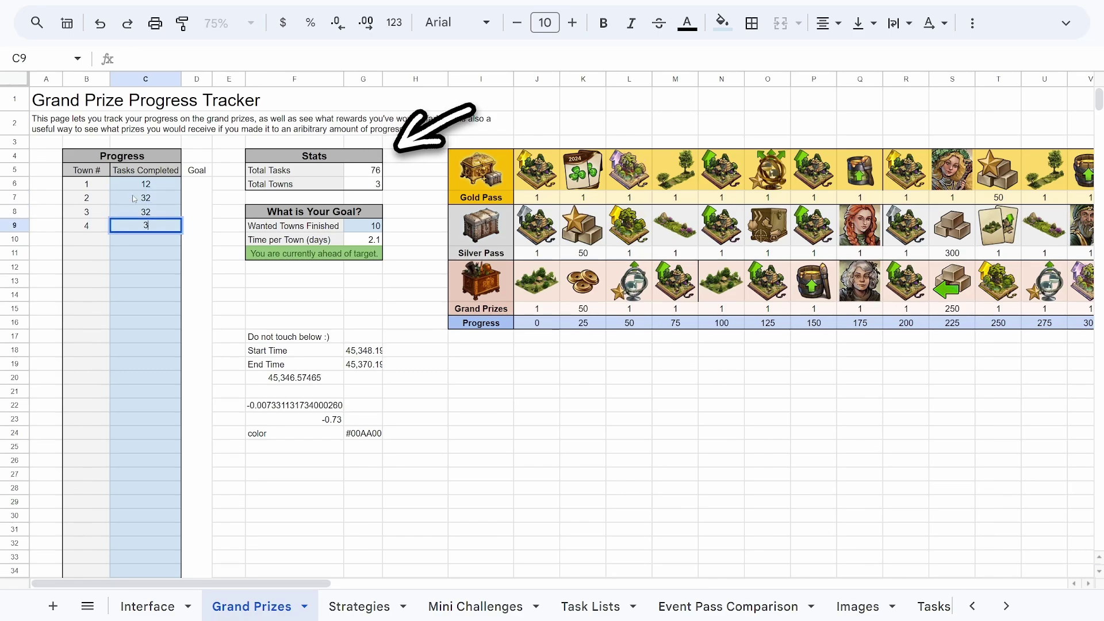
{"action": "type", "text": "3"}
{"action": "key", "text": "Return"}
{"action": "type", "text": "32"}
{"action": "left_click", "coordinate": [229, 309]}
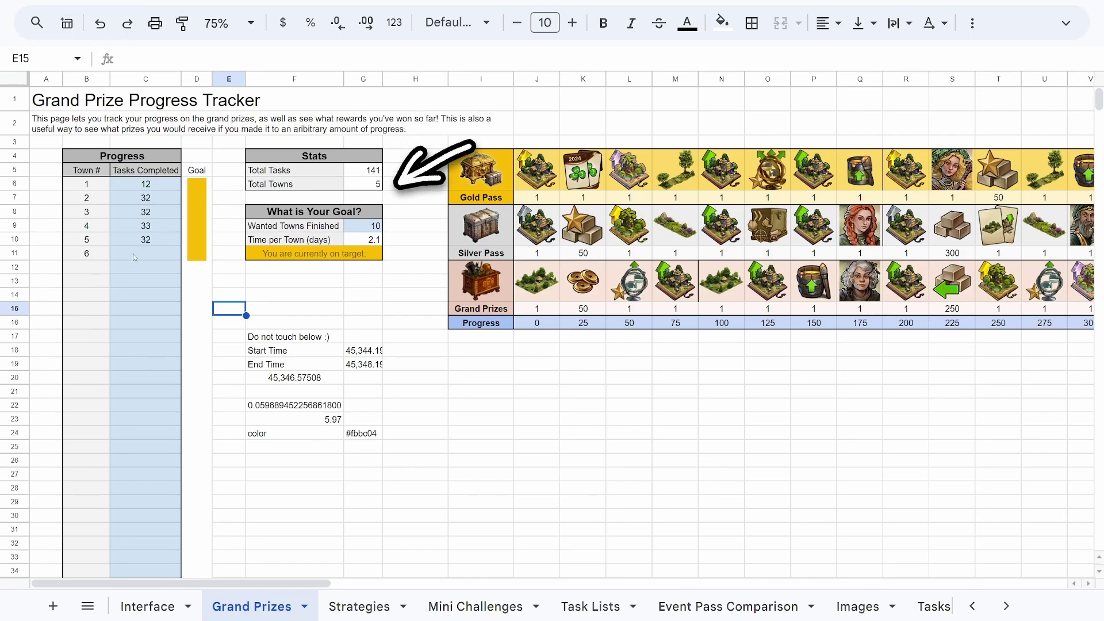
{"action": "left_click", "coordinate": [136, 260]}
{"action": "type", "text": "33"}
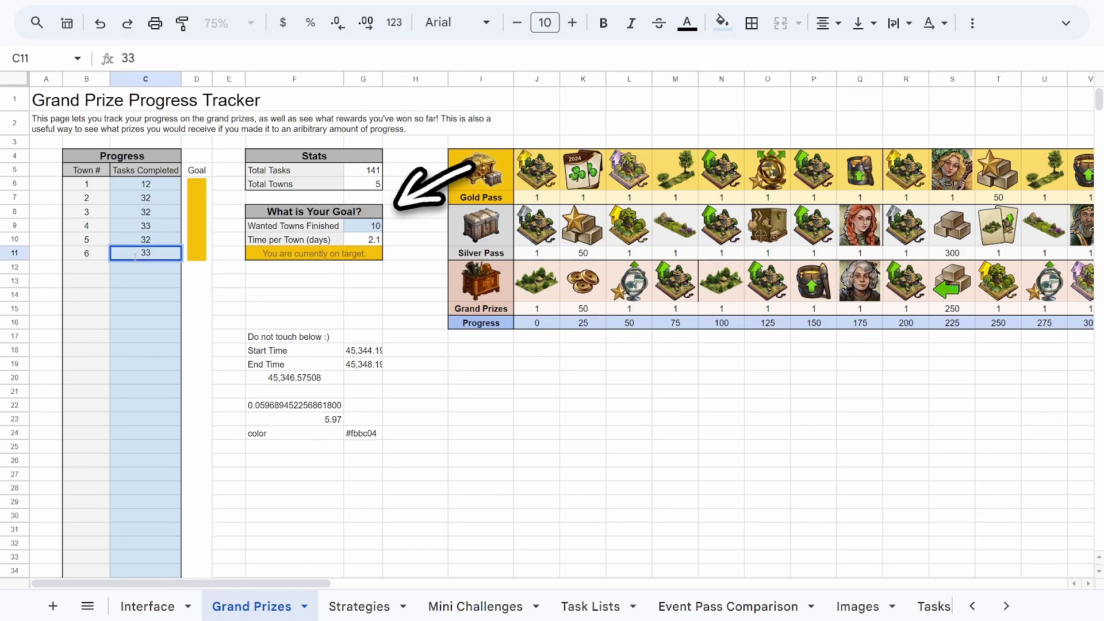
{"action": "key", "text": "Return"}
{"action": "type", "text": "32"}
{"action": "key", "text": "Return"}
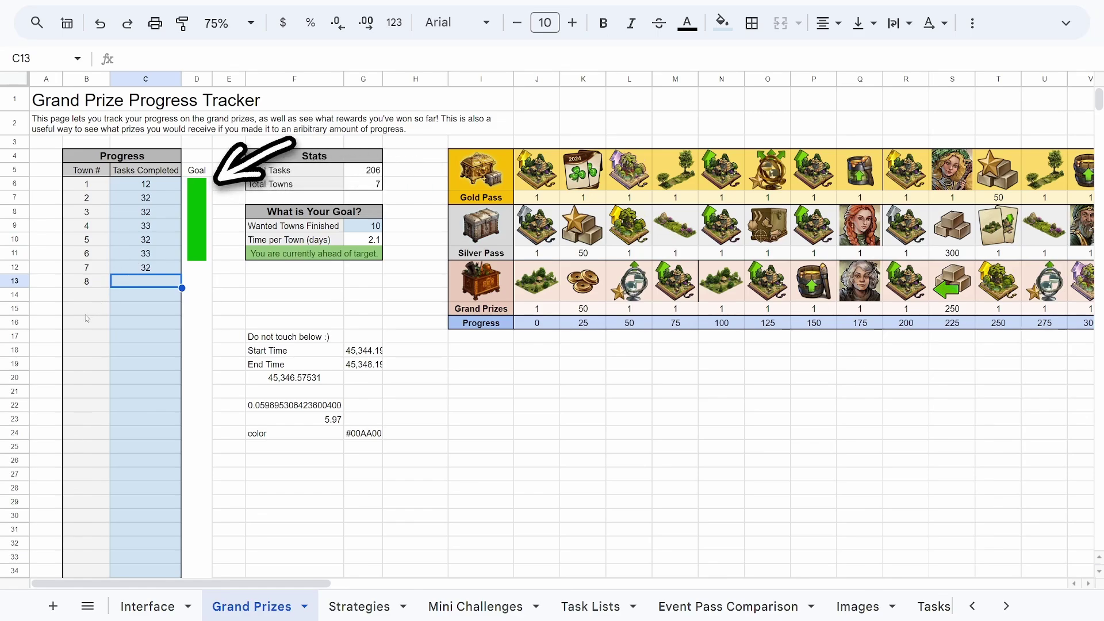
{"action": "left_click", "coordinate": [359, 228]}
{"action": "type", "text": "7"}
{"action": "key", "text": "Return"}
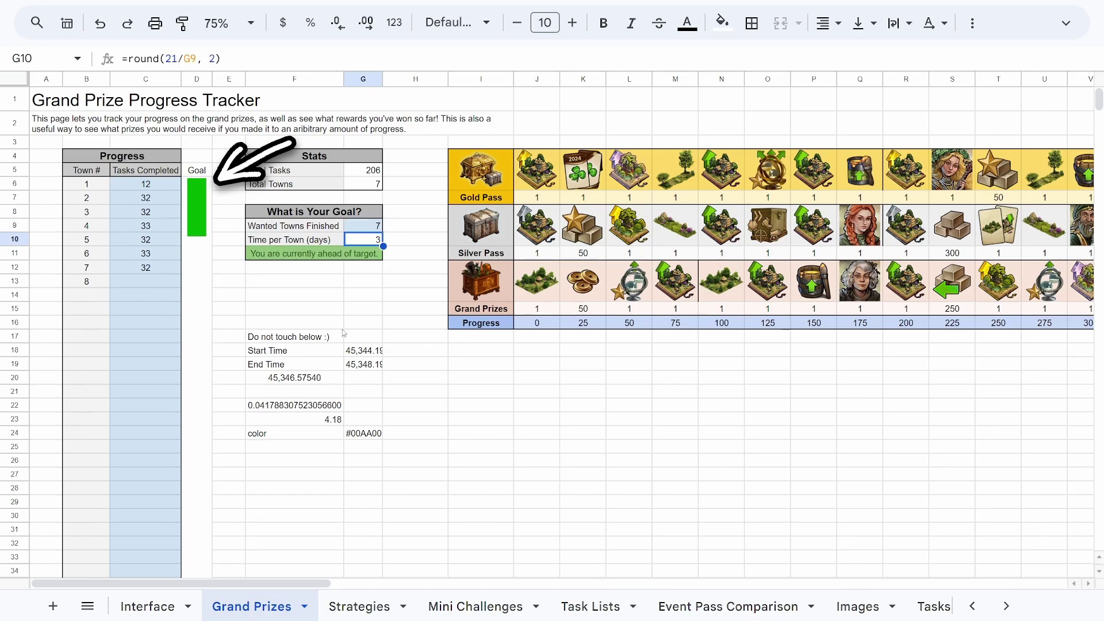
{"action": "key", "text": "Up"}
{"action": "type", "text": "20"}
{"action": "key", "text": "Return"}
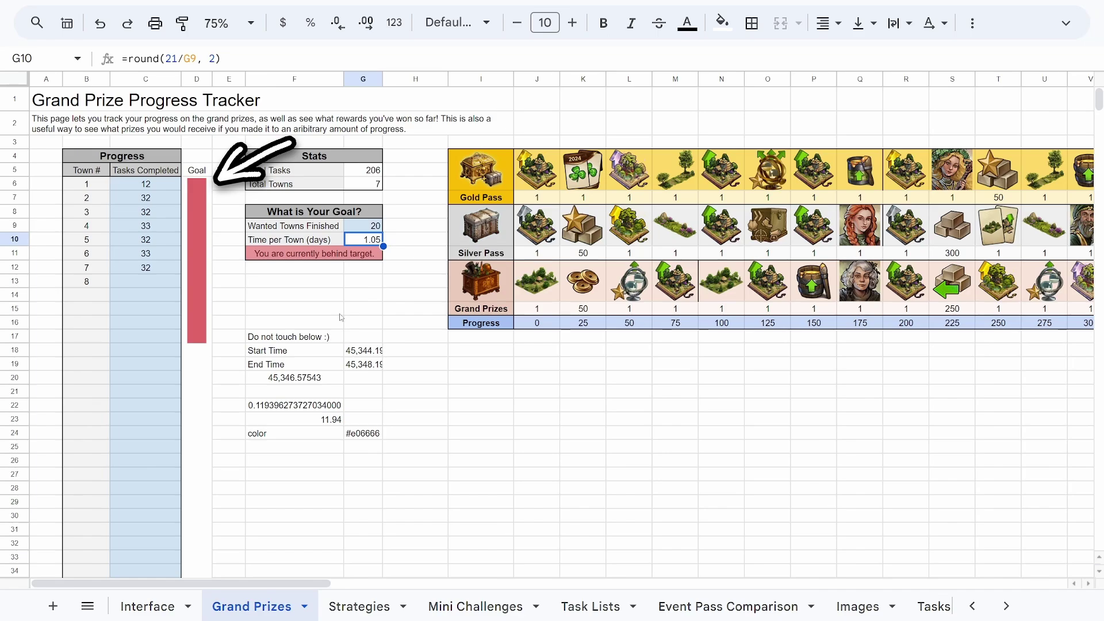
{"action": "left_click", "coordinate": [356, 223]}
{"action": "type", "text": "10"}
{"action": "key", "text": "Return"}
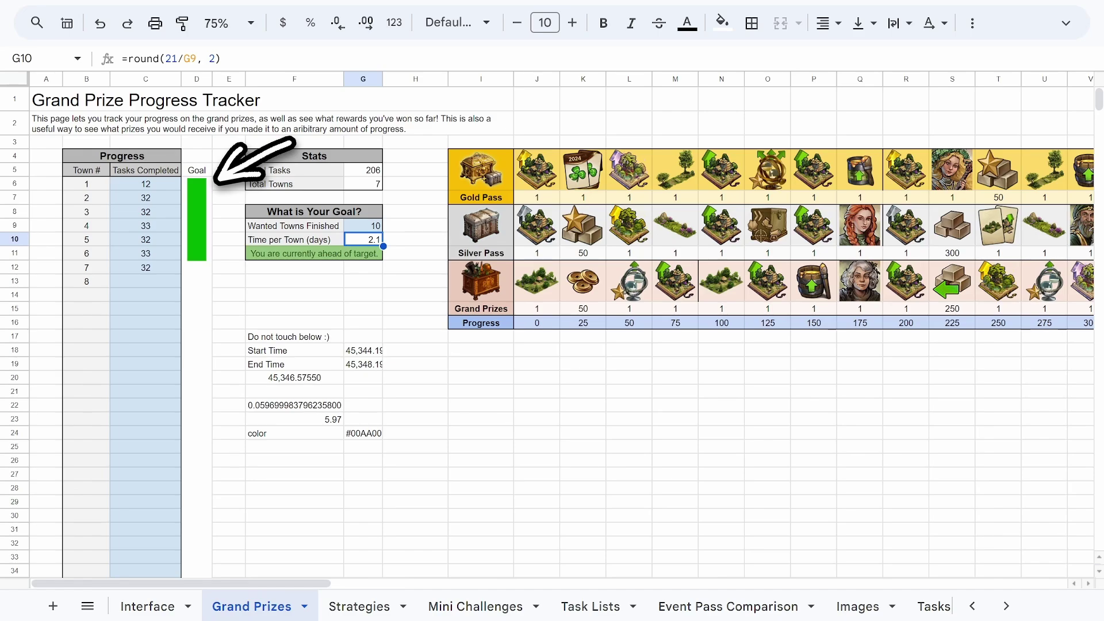
Scroll through the Strategies sheet's guide, then advance to the Mini Challenges sheet.
{"action": "left_click", "coordinate": [357, 609]}
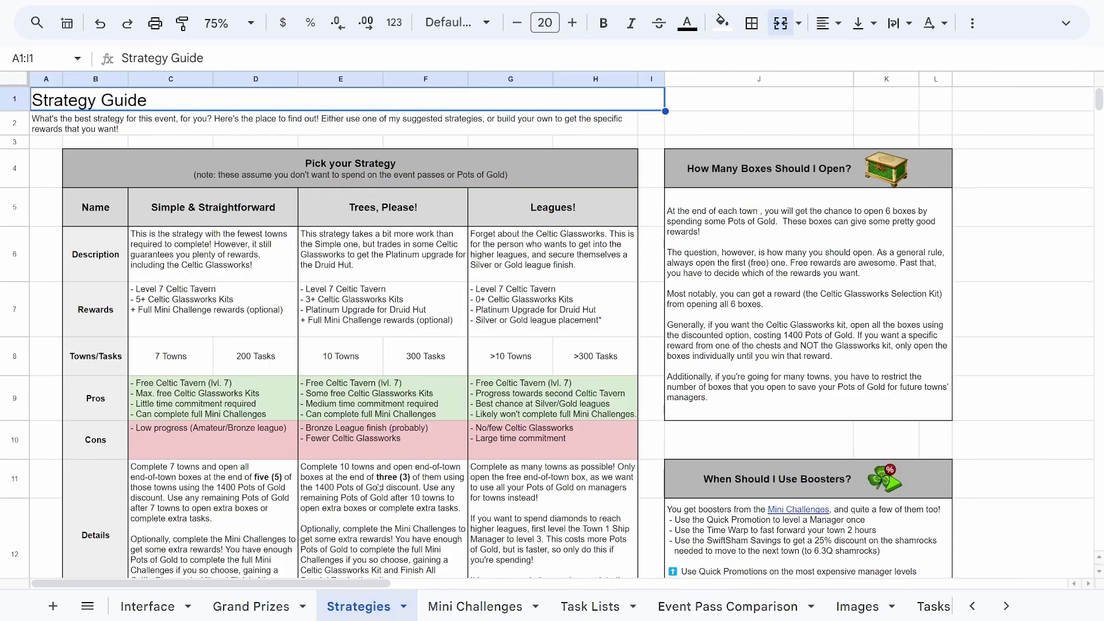
{"action": "scroll", "coordinate": [378, 488], "scroll_direction": "down", "scroll_amount": 1}
{"action": "scroll", "coordinate": [378, 487], "scroll_direction": "down", "scroll_amount": 1}
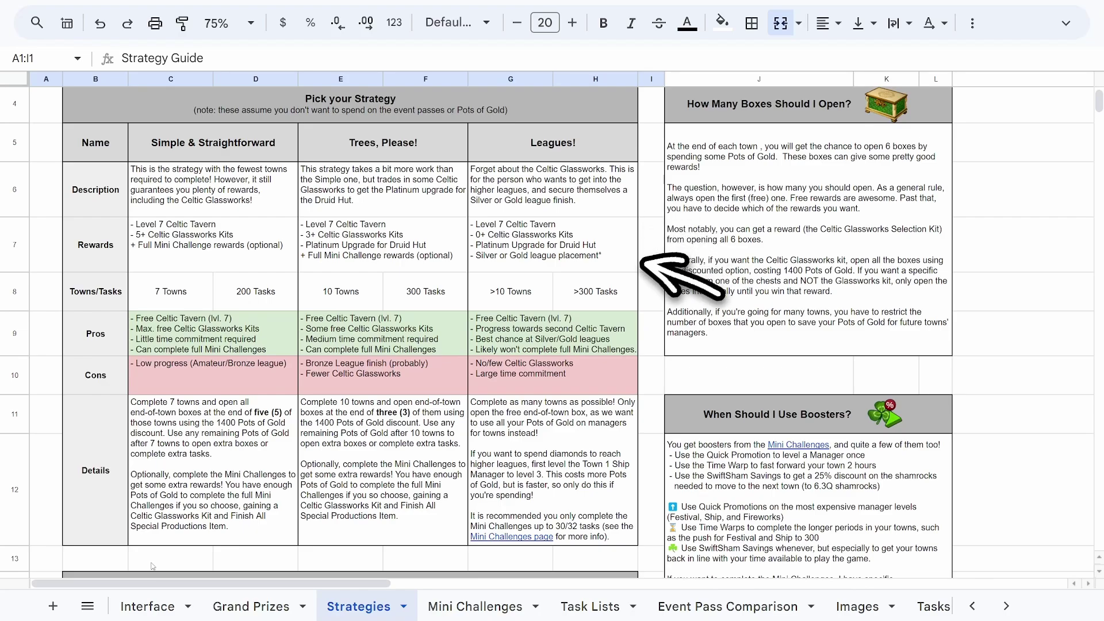
{"action": "key", "text": "ctrl+shift+Page_Down"}
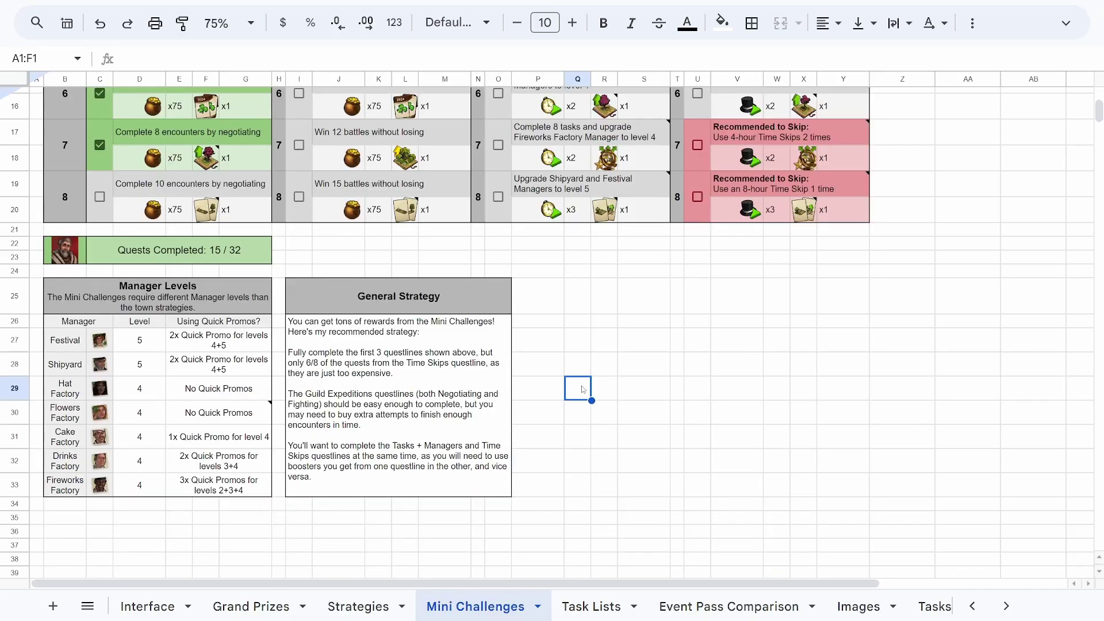
Go to the Task Lists sheet and scroll down through each town's 38 tasks.
{"action": "key", "text": "ctrl+shift+Page_Down"}
{"action": "left_click", "coordinate": [607, 479]}
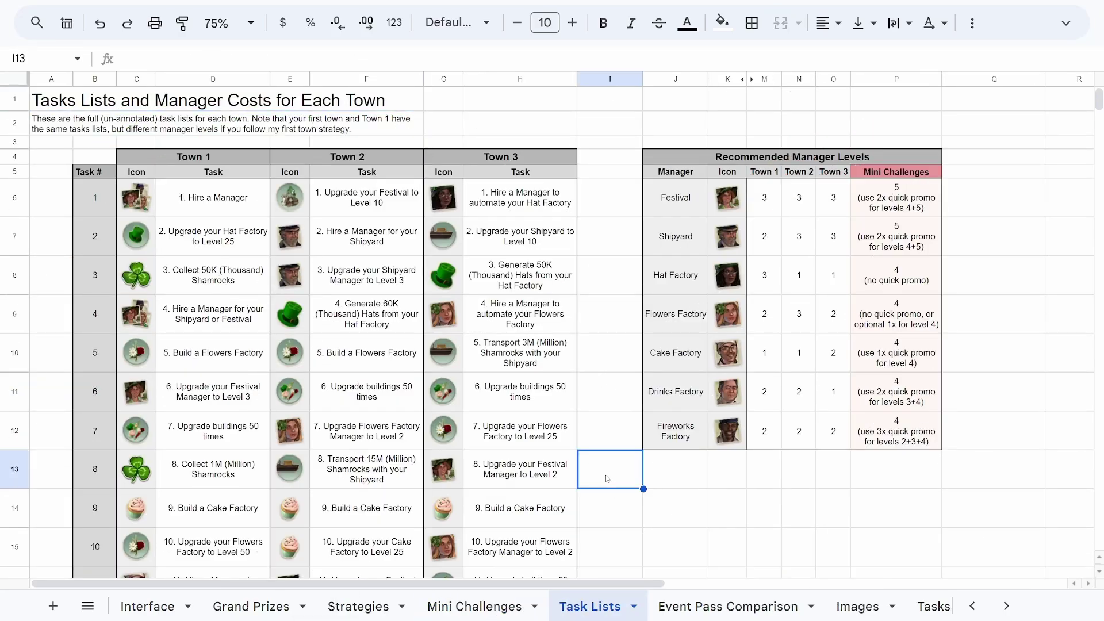
{"action": "scroll", "coordinate": [601, 457], "scroll_direction": "down", "scroll_amount": 1}
{"action": "scroll", "coordinate": [600, 455], "scroll_direction": "down", "scroll_amount": 2}
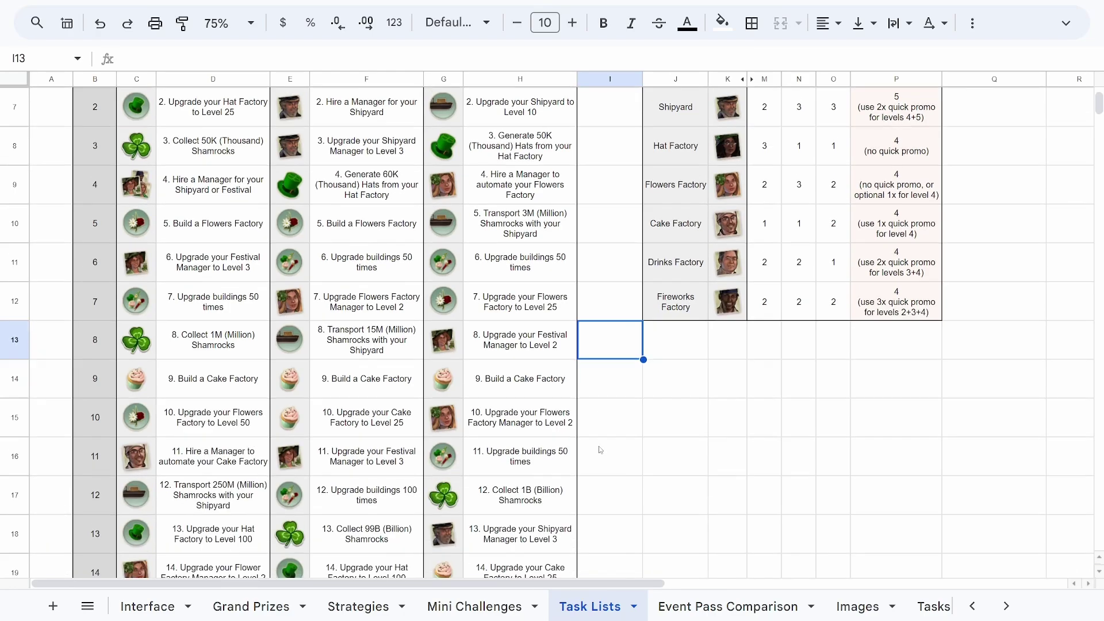
{"action": "scroll", "coordinate": [599, 450], "scroll_direction": "down", "scroll_amount": 2}
{"action": "scroll", "coordinate": [600, 450], "scroll_direction": "down", "scroll_amount": 1}
{"action": "scroll", "coordinate": [599, 449], "scroll_direction": "down", "scroll_amount": 2}
{"action": "scroll", "coordinate": [598, 448], "scroll_direction": "down", "scroll_amount": 2}
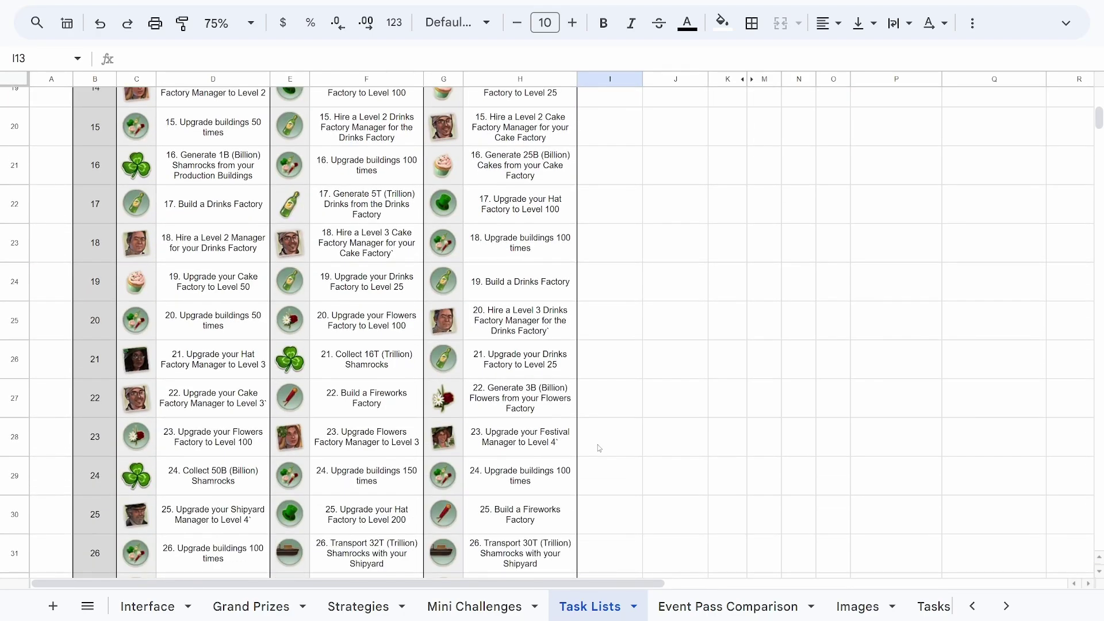
{"action": "scroll", "coordinate": [598, 448], "scroll_direction": "down", "scroll_amount": 2}
{"action": "scroll", "coordinate": [598, 448], "scroll_direction": "down", "scroll_amount": 3}
{"action": "scroll", "coordinate": [598, 447], "scroll_direction": "down", "scroll_amount": 1}
{"action": "scroll", "coordinate": [598, 447], "scroll_direction": "down", "scroll_amount": 2}
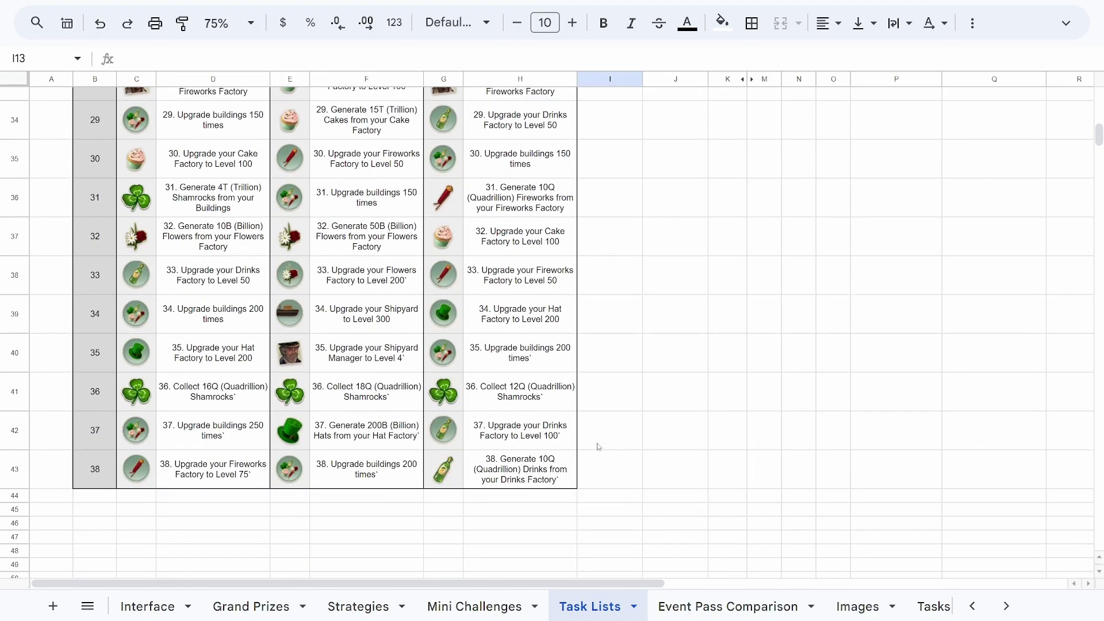
Scroll back up and across to the Recommended Manager Levels table.
{"action": "scroll", "coordinate": [598, 446], "scroll_direction": "up", "scroll_amount": 3}
{"action": "scroll", "coordinate": [598, 446], "scroll_direction": "up", "scroll_amount": 3}
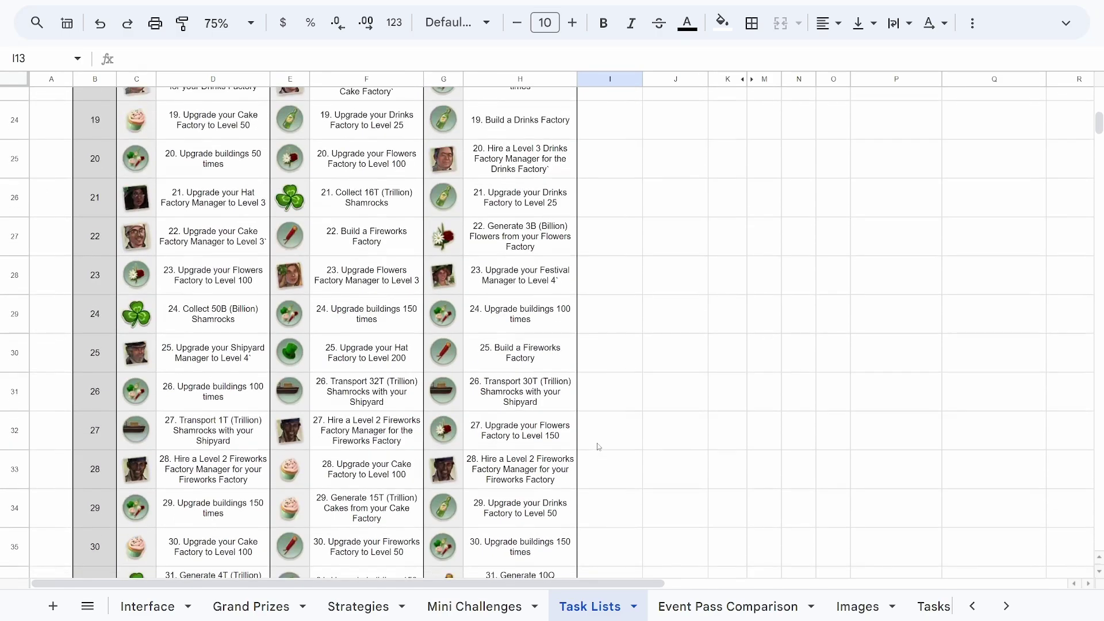
{"action": "scroll", "coordinate": [598, 446], "scroll_direction": "up", "scroll_amount": 3}
{"action": "scroll", "coordinate": [598, 446], "scroll_direction": "up", "scroll_amount": 1}
{"action": "scroll", "coordinate": [598, 446], "scroll_direction": "up", "scroll_amount": 3}
{"action": "scroll", "coordinate": [597, 446], "scroll_direction": "up", "scroll_amount": 3}
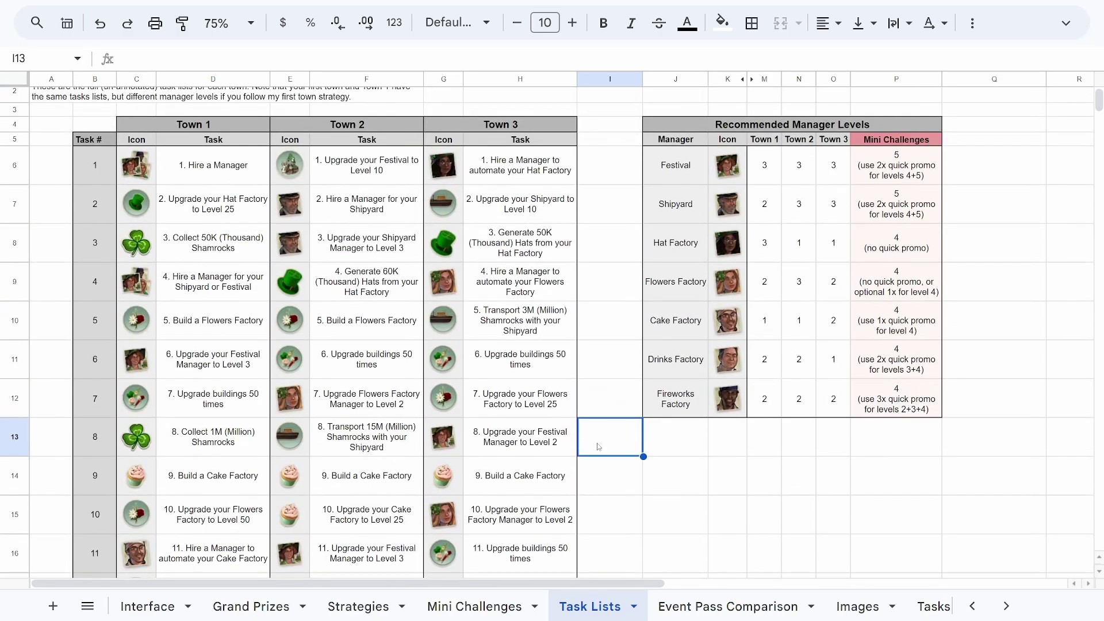
{"action": "scroll", "coordinate": [598, 446], "scroll_direction": "up", "scroll_amount": 1}
{"action": "scroll", "coordinate": [598, 446], "scroll_direction": "right", "scroll_amount": 3}
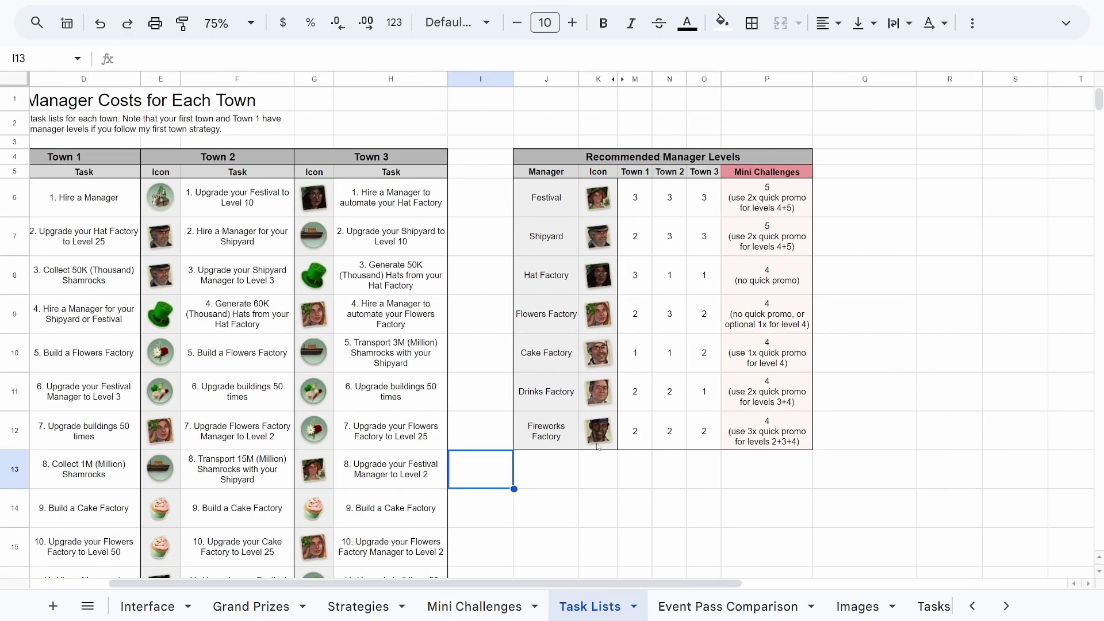
{"action": "scroll", "coordinate": [598, 446], "scroll_direction": "right", "scroll_amount": 1}
{"action": "scroll", "coordinate": [598, 446], "scroll_direction": "right", "scroll_amount": 1}
{"action": "scroll", "coordinate": [598, 446], "scroll_direction": "right", "scroll_amount": 1}
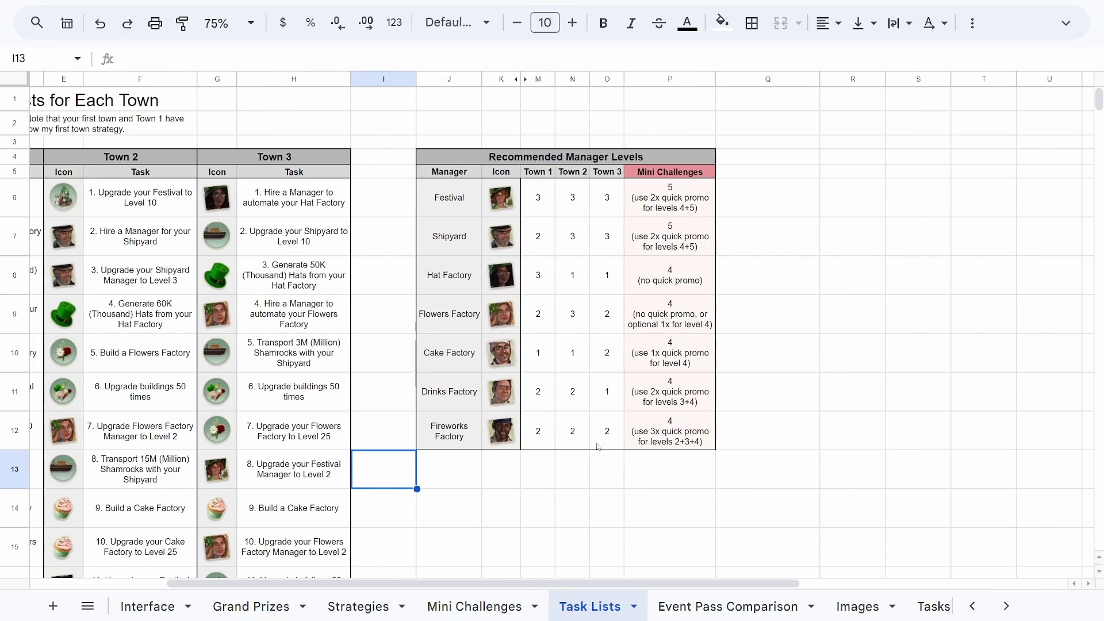